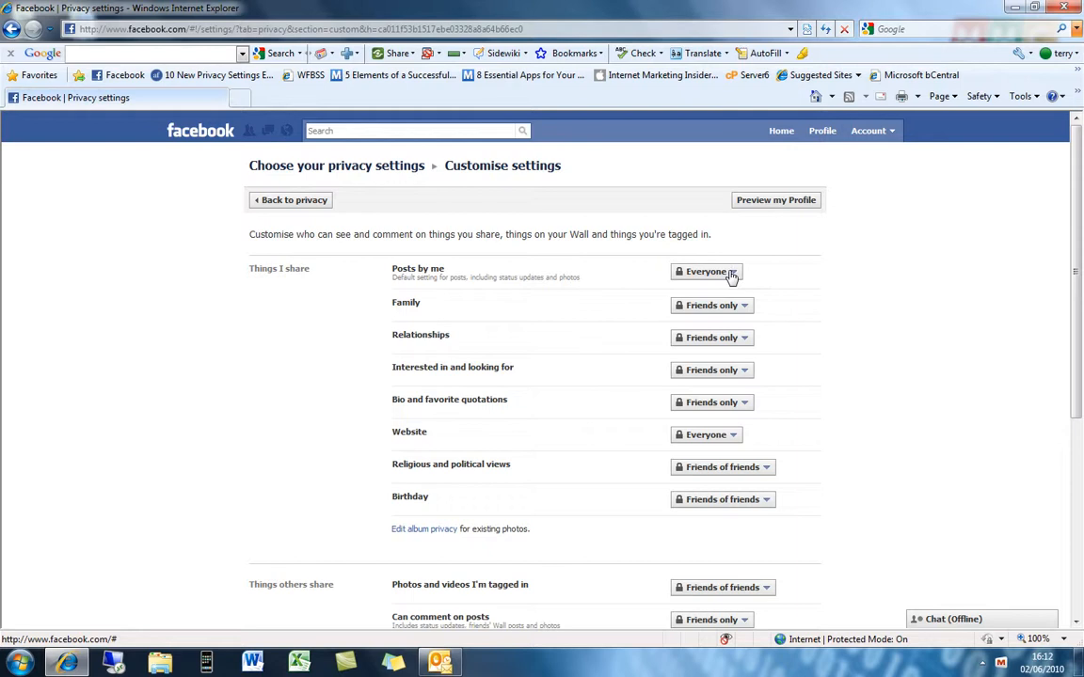
# Step: Customise the privacy of Posts by me to Friends only, hidden from the Mafia Wars buddies list, and save the setting
pyautogui.click(733, 273)
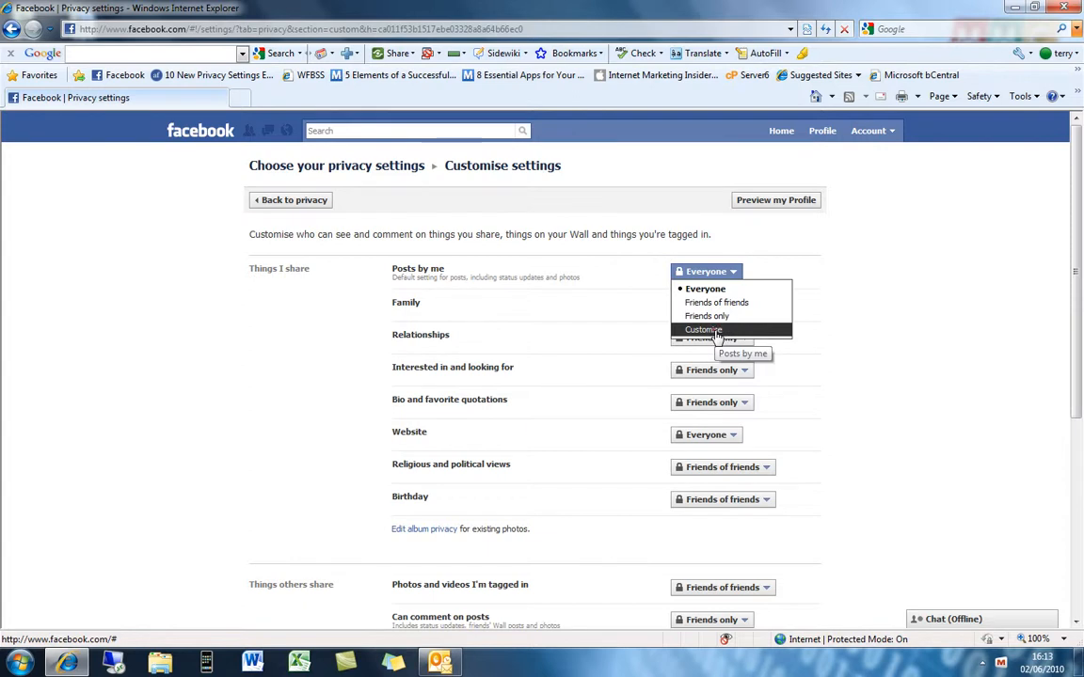
pyautogui.click(718, 337)
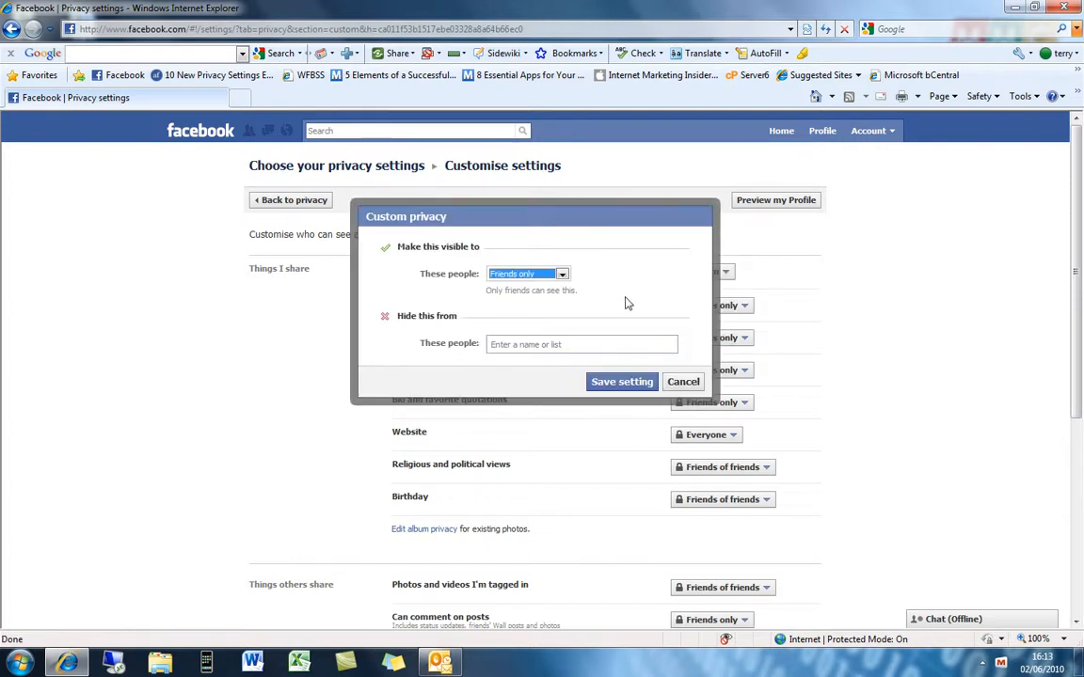
pyautogui.click(562, 275)
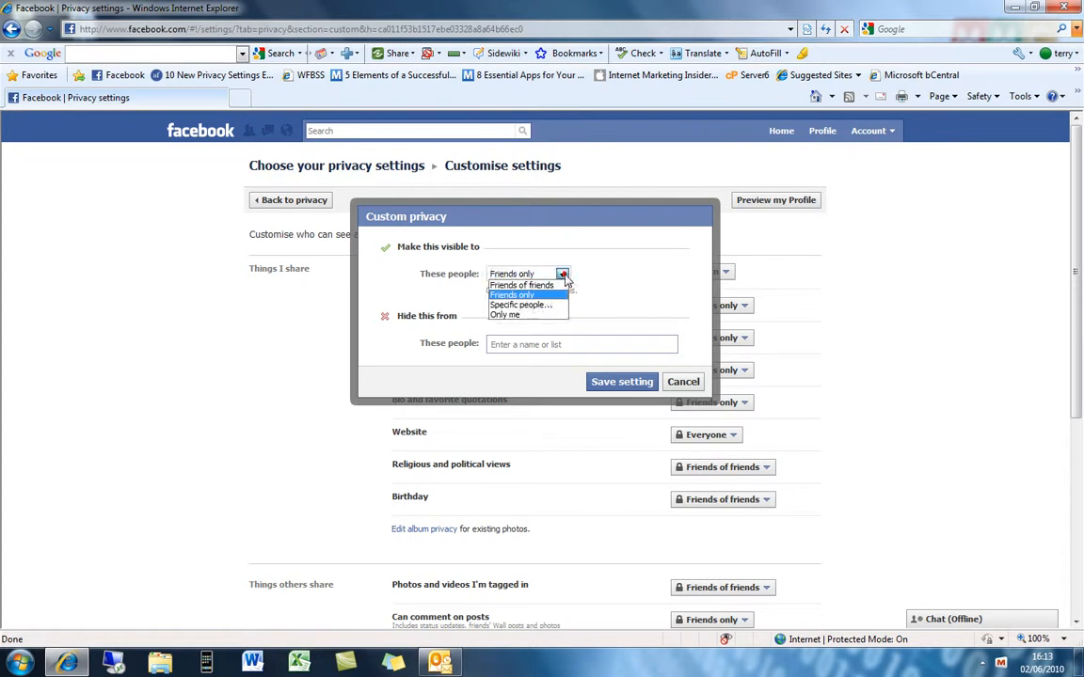
pyautogui.click(543, 294)
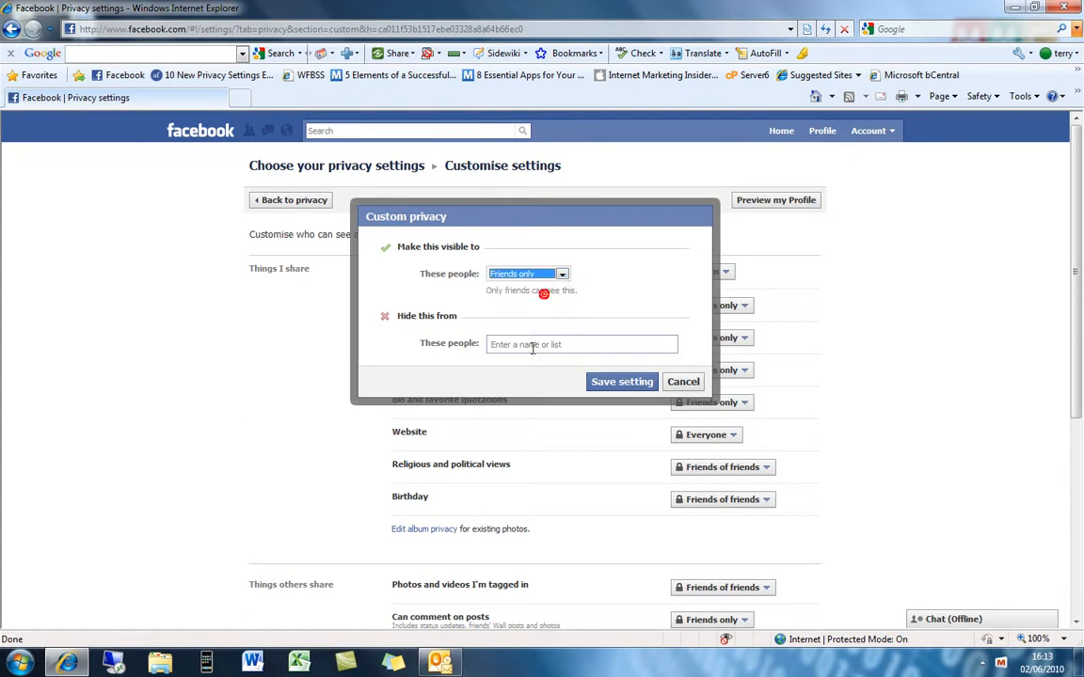
pyautogui.click(536, 346)
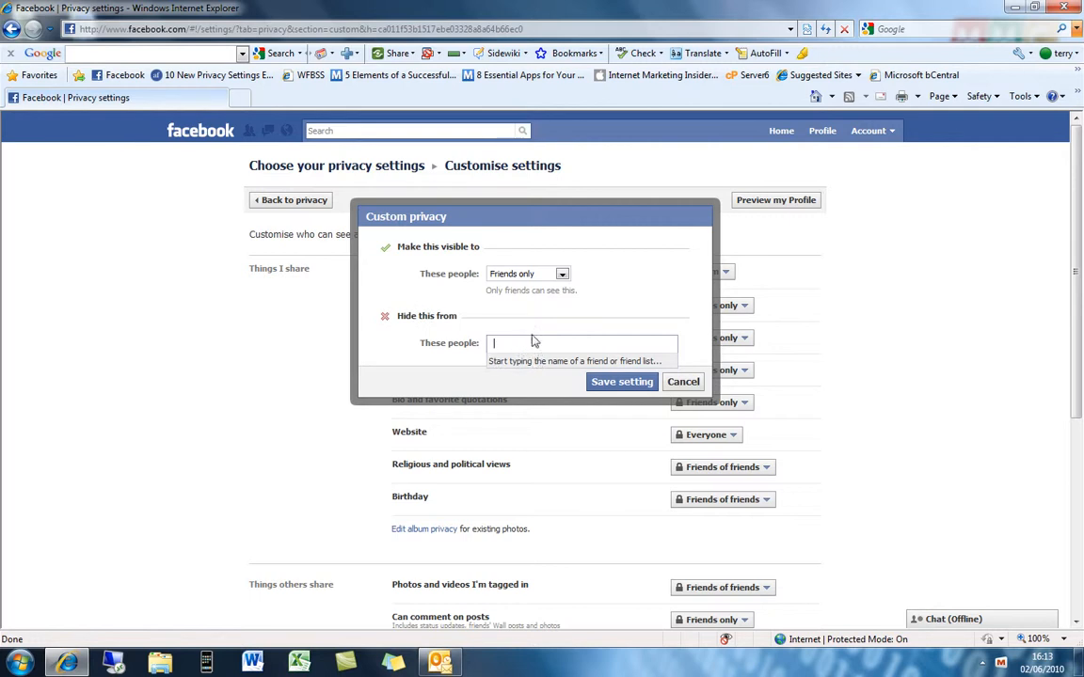
pyautogui.write('maf')
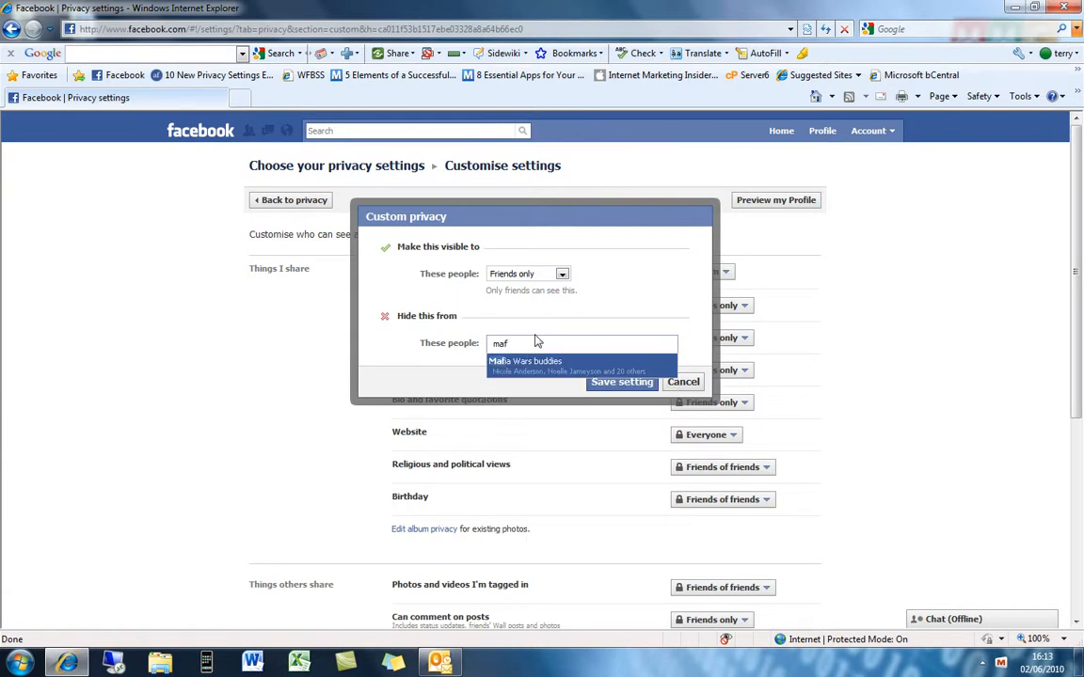
pyautogui.click(555, 362)
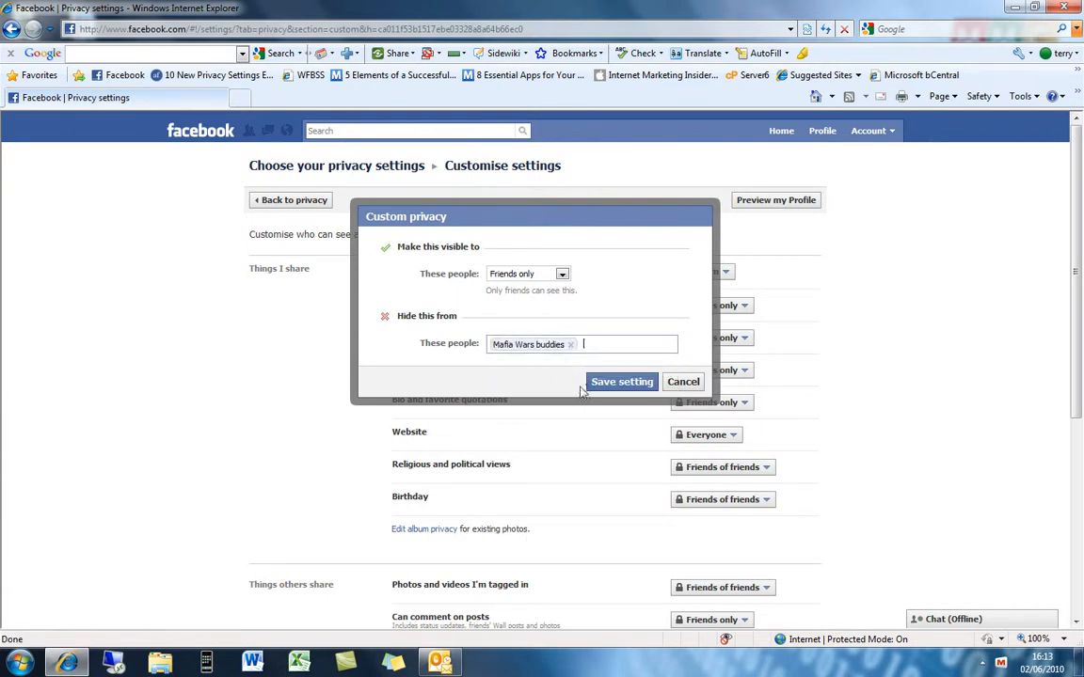
pyautogui.click(616, 382)
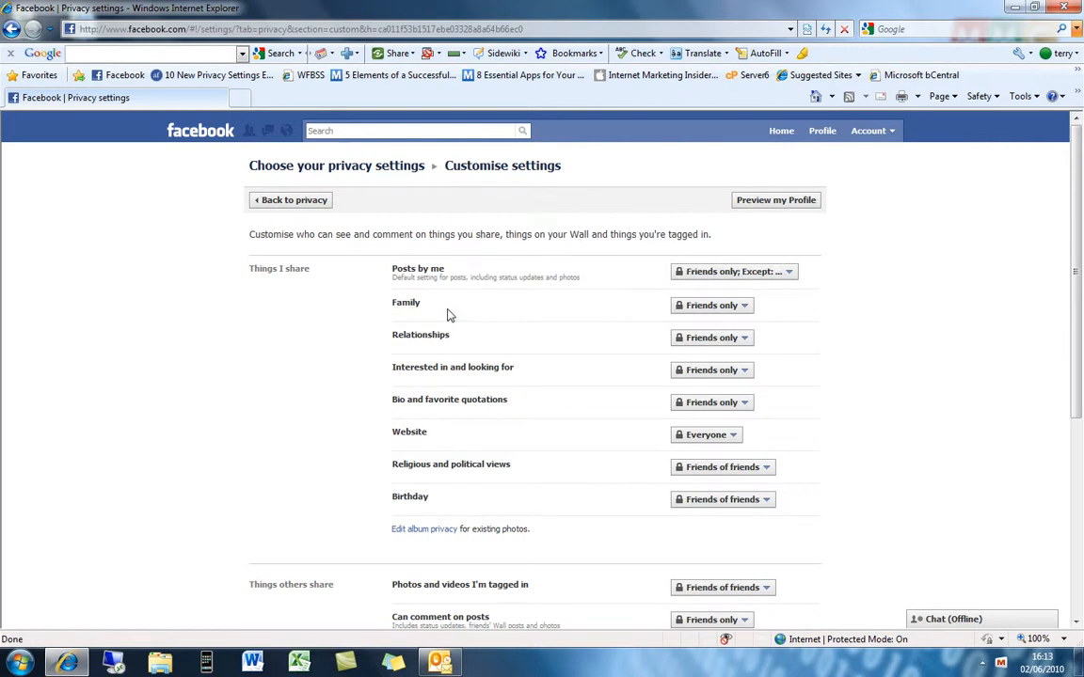
# Step: Set the privacy of Birthday under Things I share to Friends only
pyautogui.scroll(-1, 449, 315)
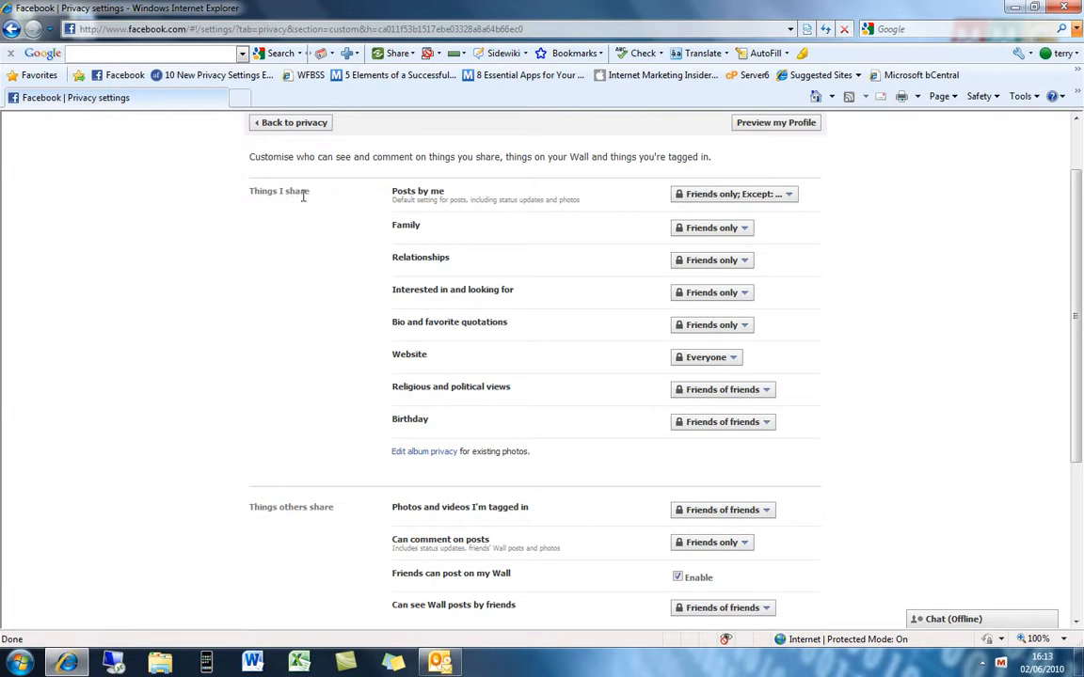
pyautogui.moveTo(425, 420)
pyautogui.click(750, 425)
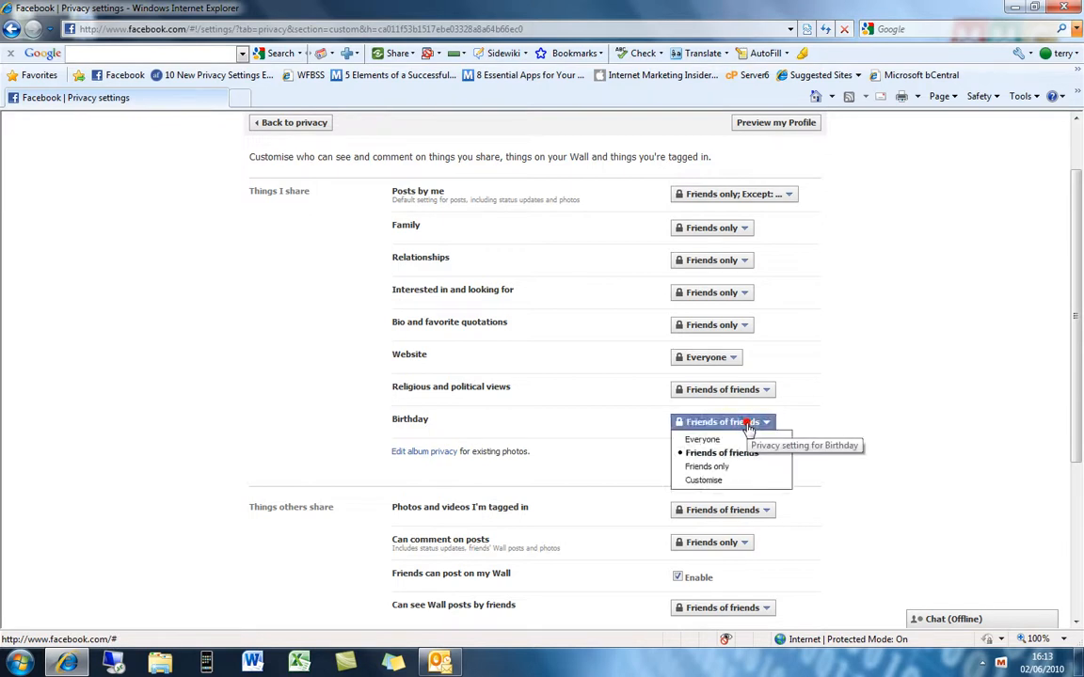
pyautogui.click(728, 470)
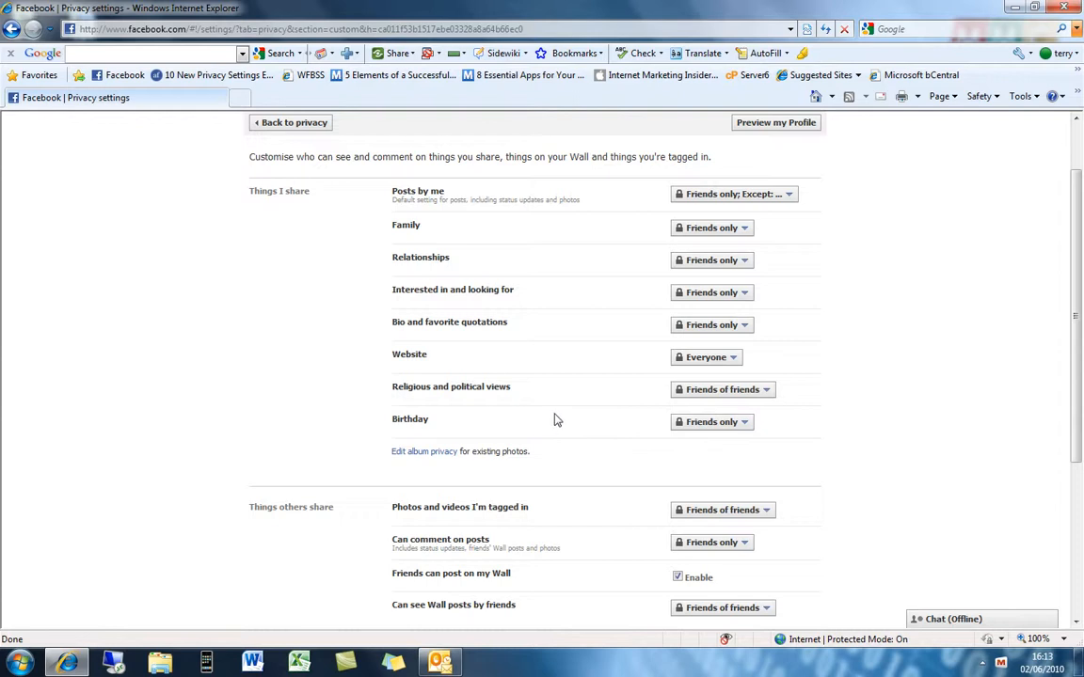
# Step: Set the privacy of Photos and videos I'm tagged in to Friends only
pyautogui.scroll(-2, 508, 376)
pyautogui.scroll(1, 536, 279)
pyautogui.scroll(2, 585, 341)
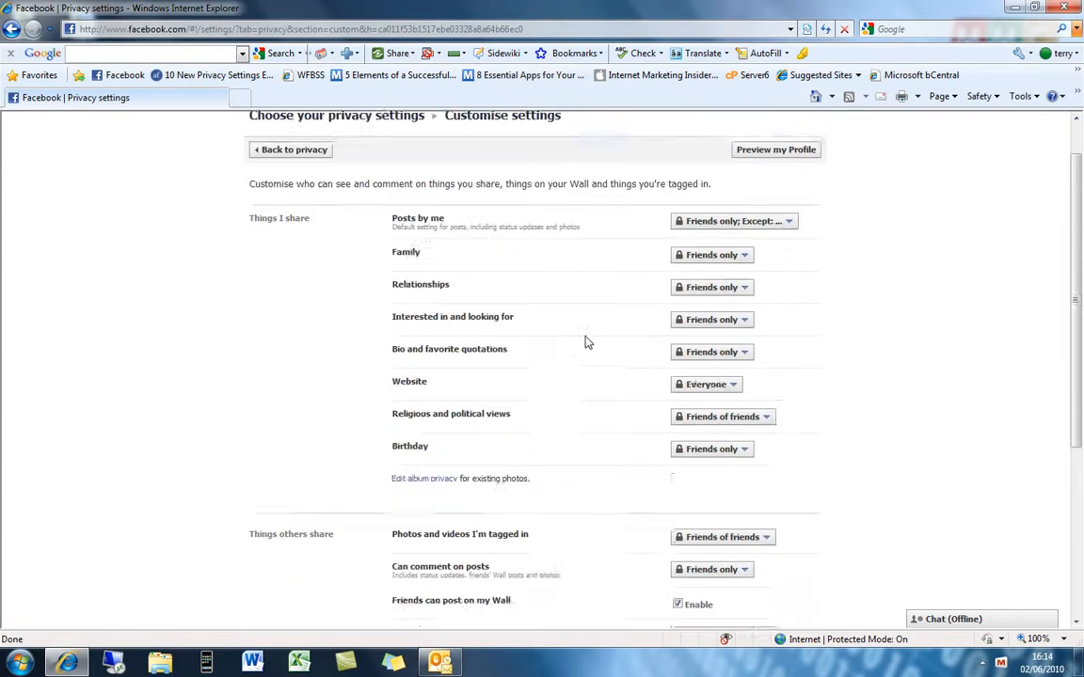
pyautogui.scroll(-3, 588, 410)
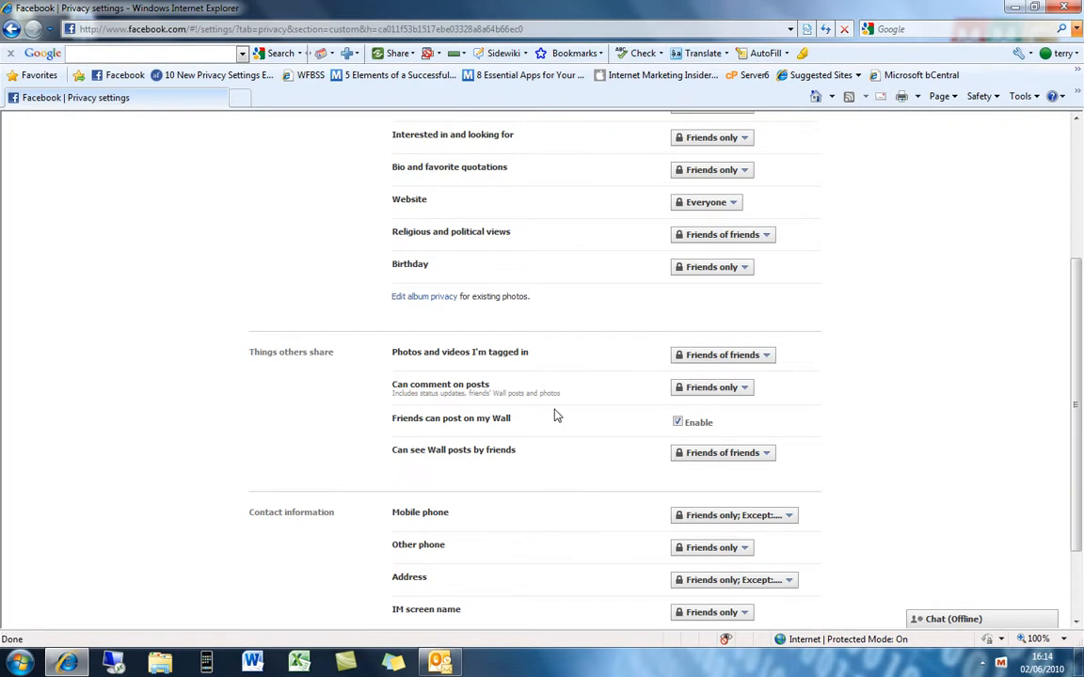
pyautogui.click(719, 355)
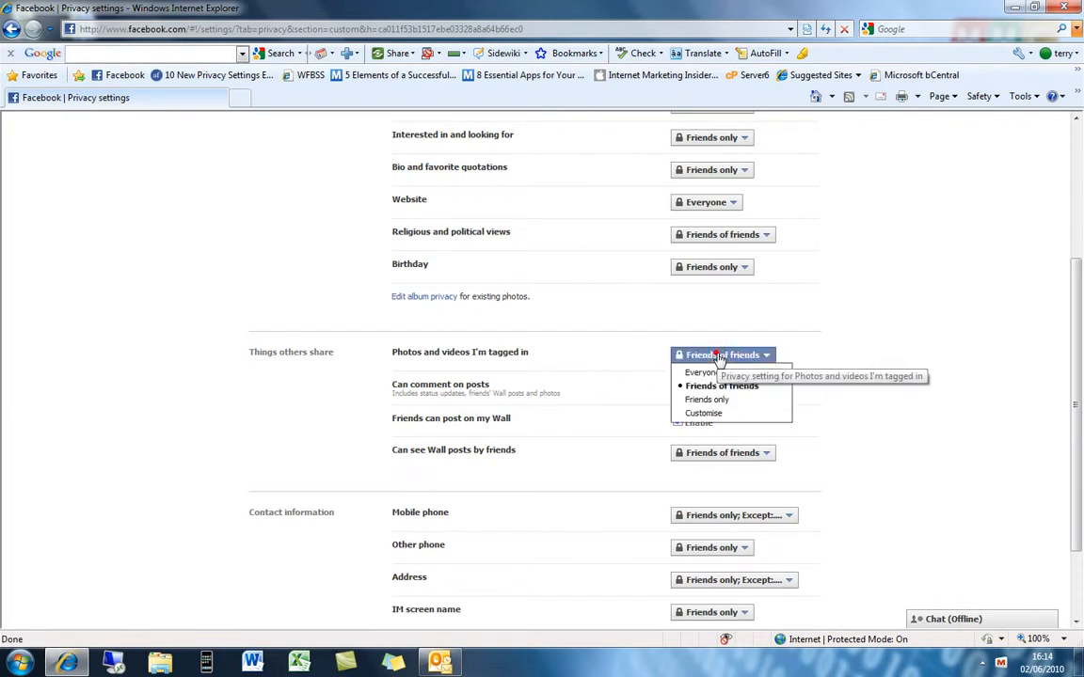
pyautogui.click(759, 402)
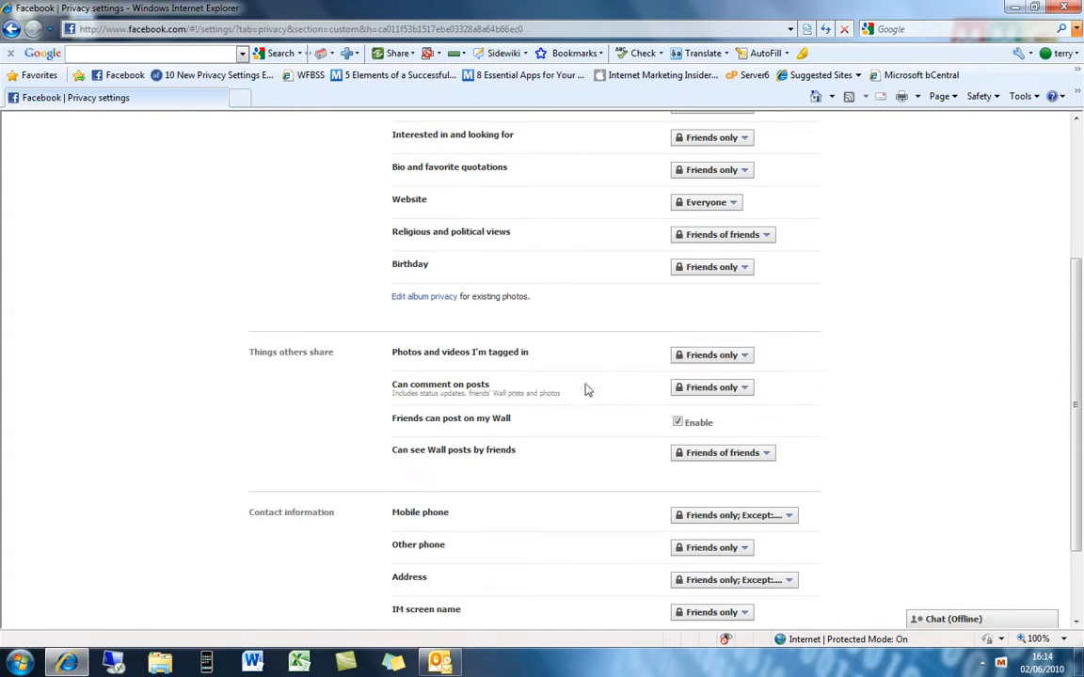
pyautogui.click(739, 358)
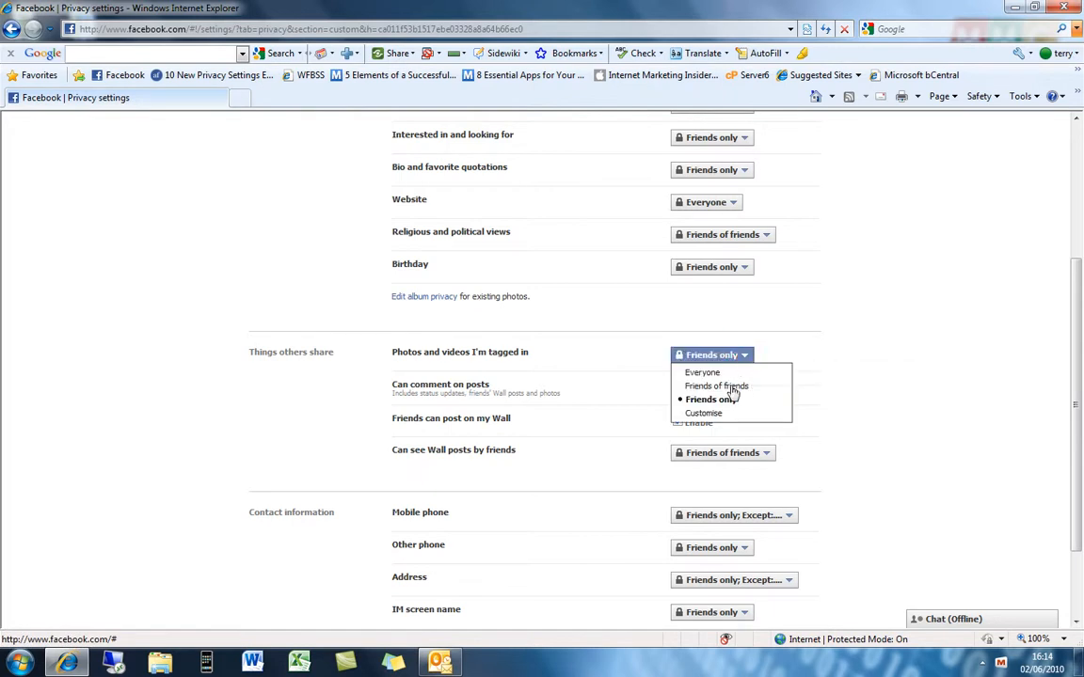
pyautogui.click(716, 415)
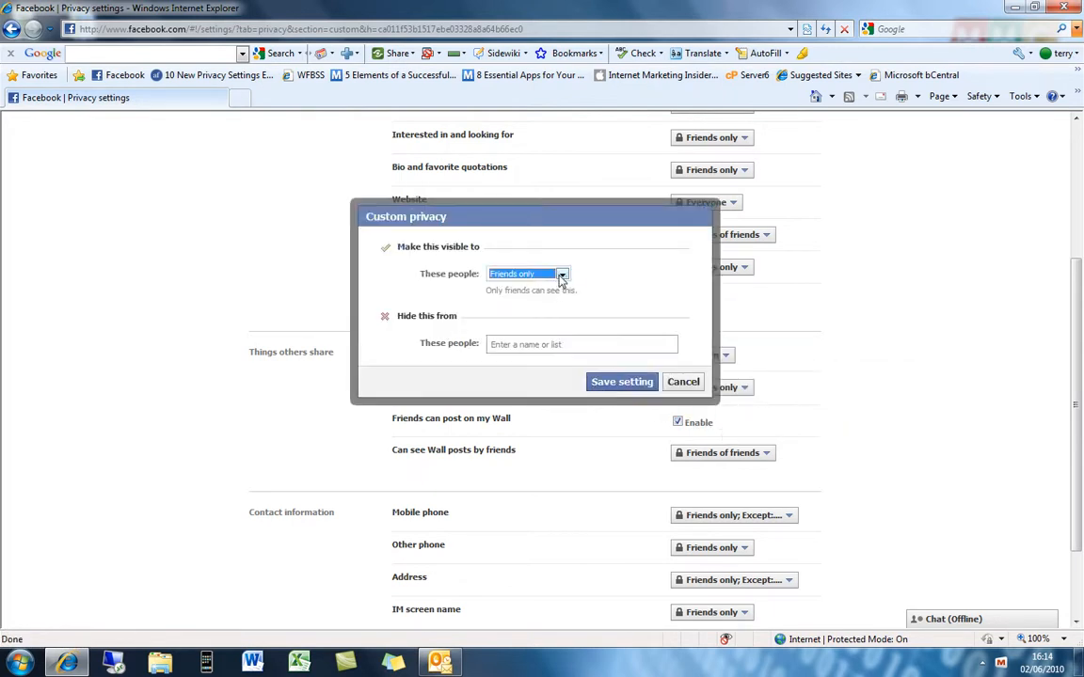
pyautogui.click(538, 344)
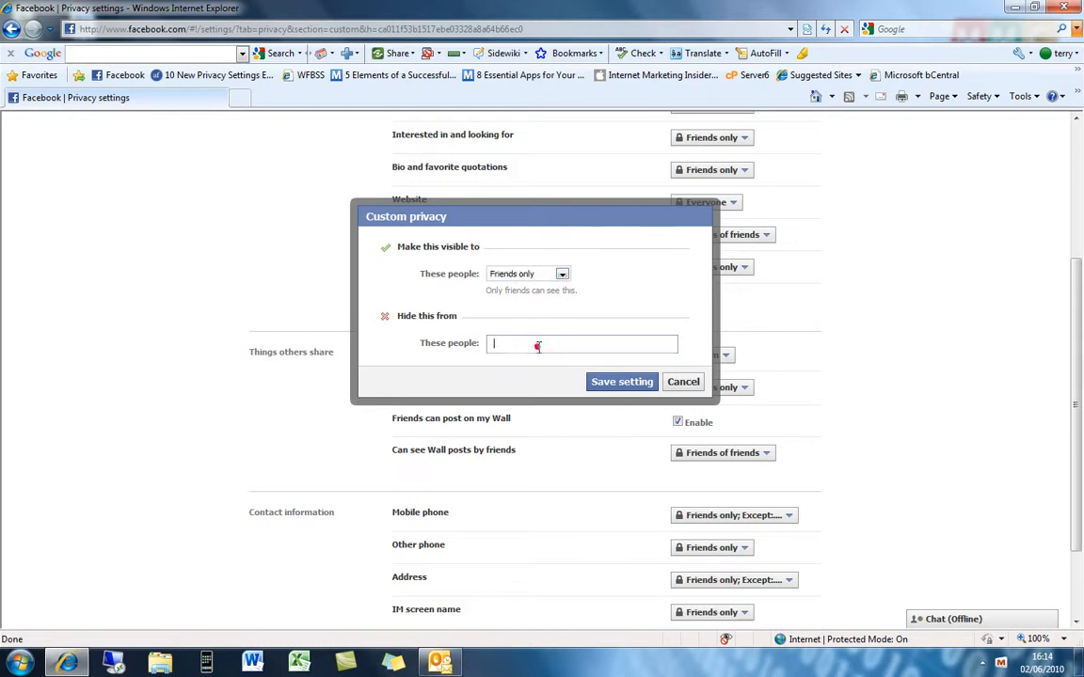
pyautogui.write('m')
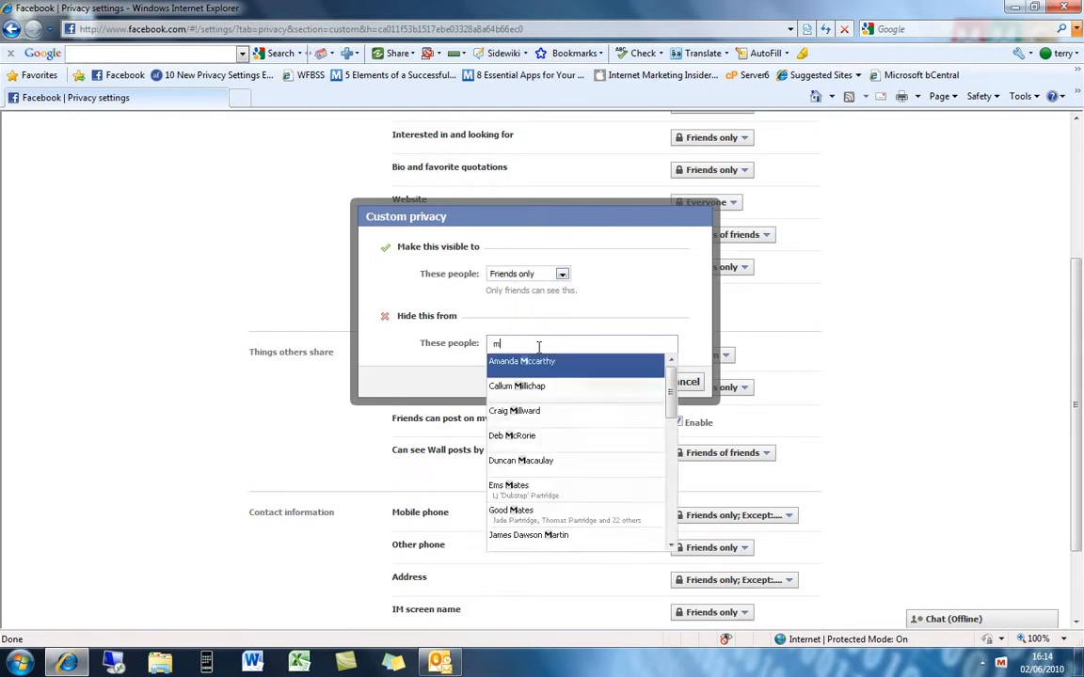
pyautogui.write('mc')
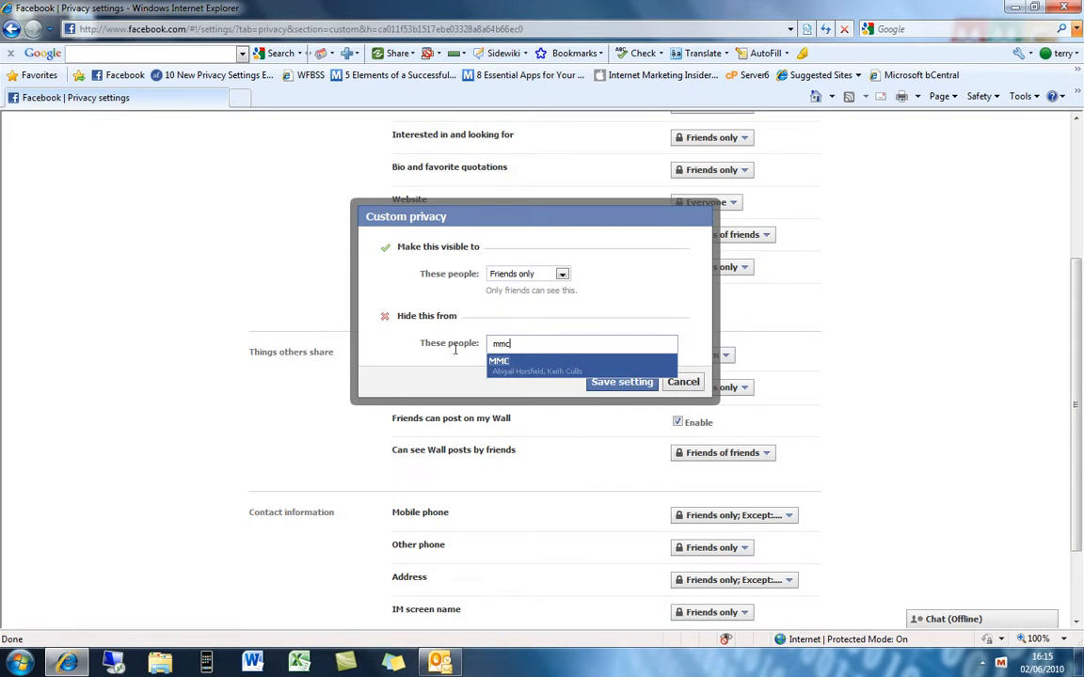
pyautogui.press('Return')
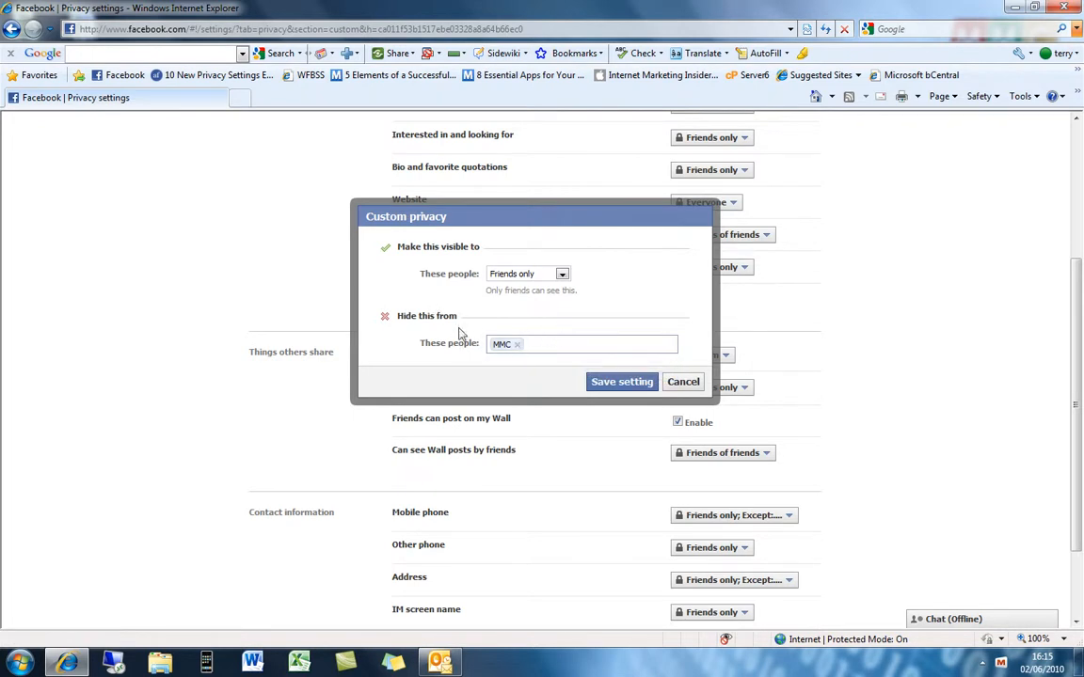
pyautogui.click(683, 382)
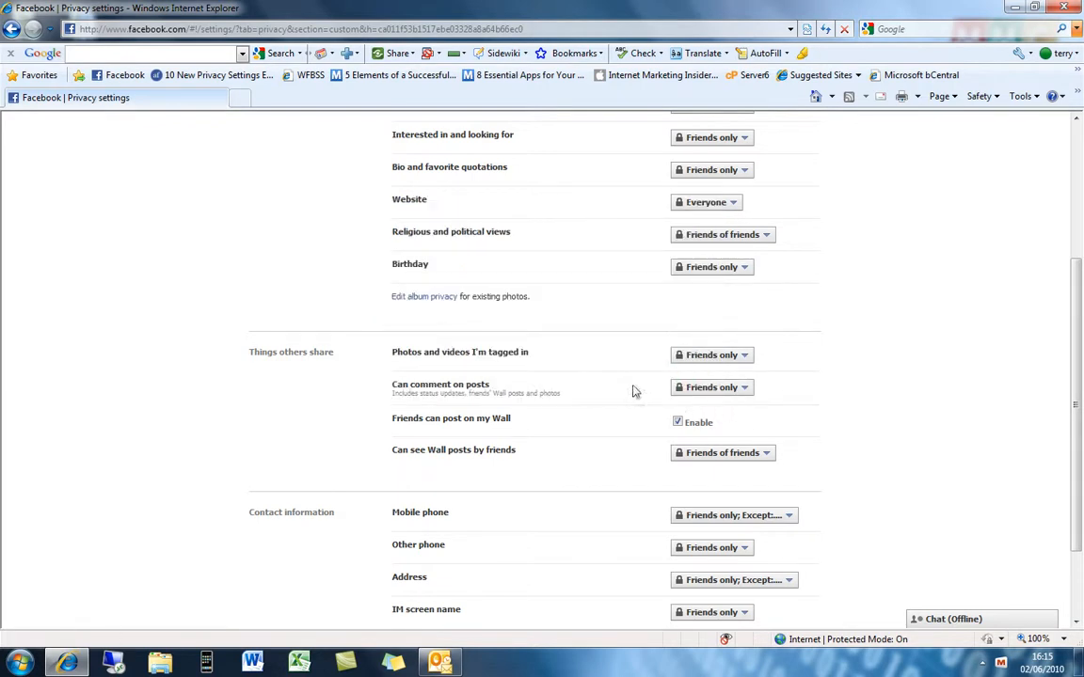
# Step: Check whom the custom privacy setting for Mobile phone hides it from, and leave it without saving
pyautogui.scroll(-3, 584, 399)
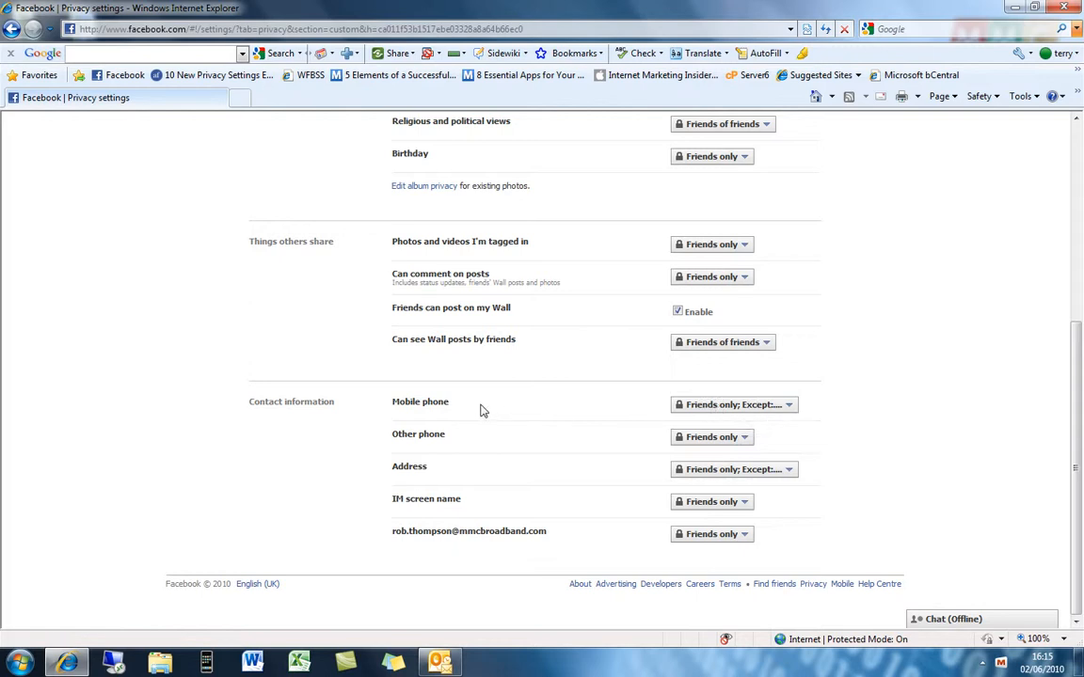
pyautogui.click(788, 406)
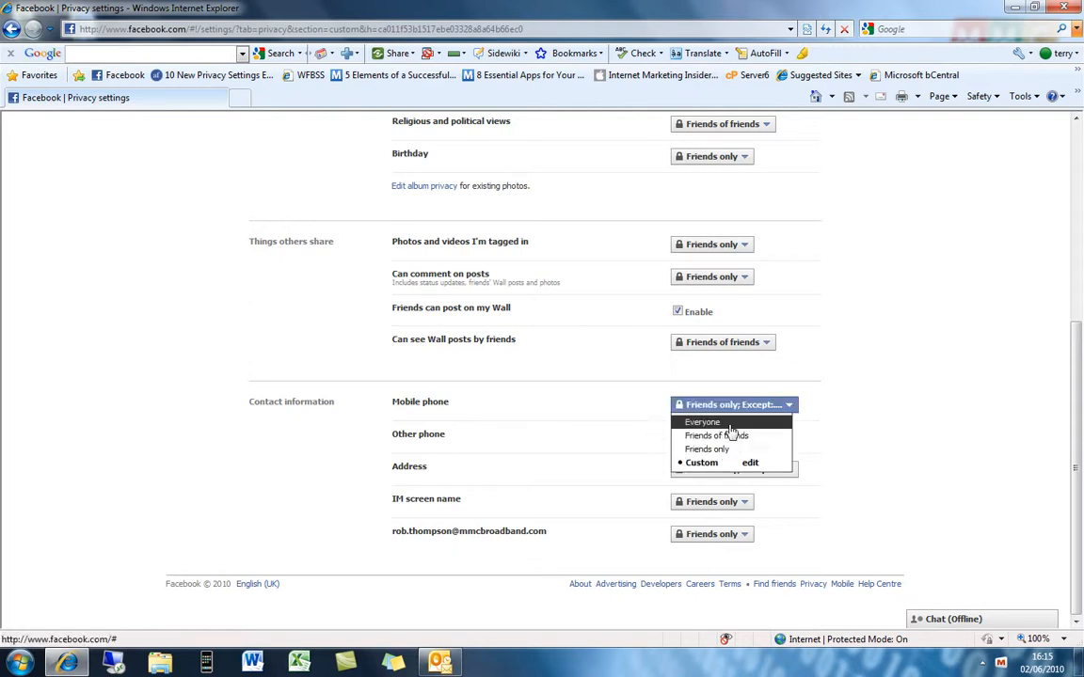
pyautogui.click(731, 467)
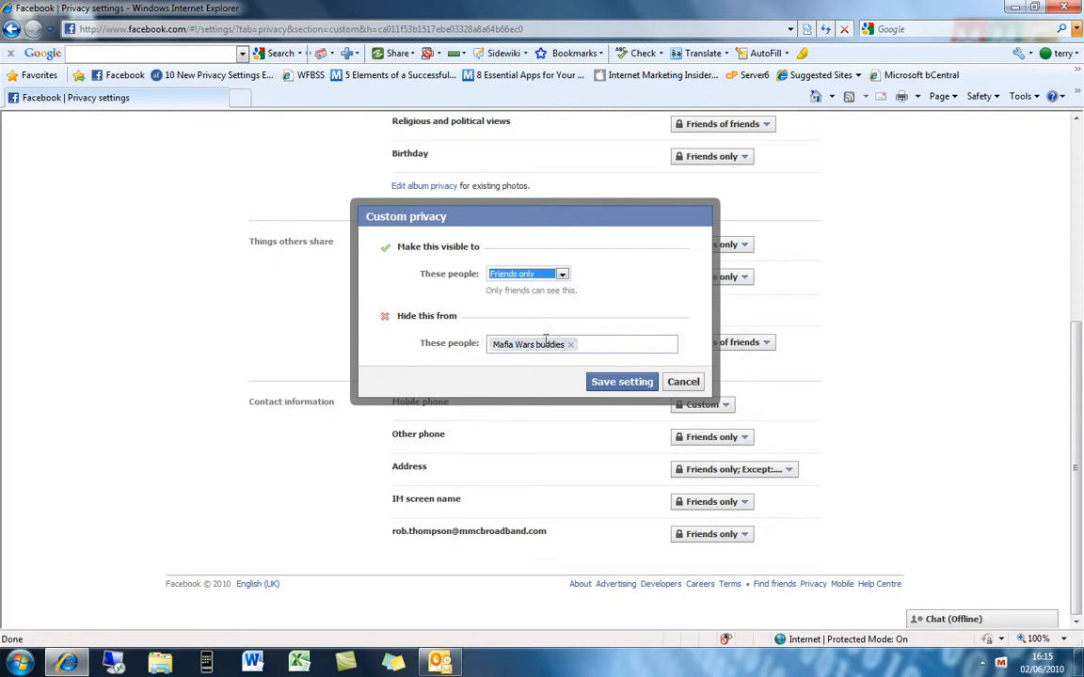
pyautogui.click(681, 383)
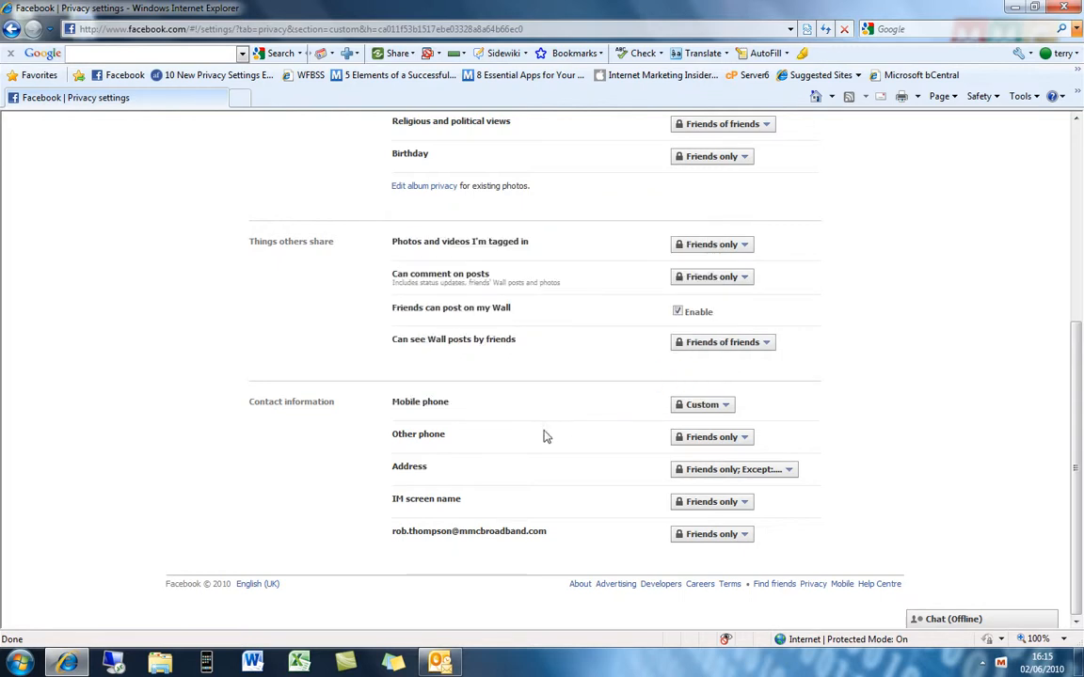
# Step: Customise the privacy of Other phone to Friends only, hidden from the Mafia Wars buddies list
pyautogui.click(733, 439)
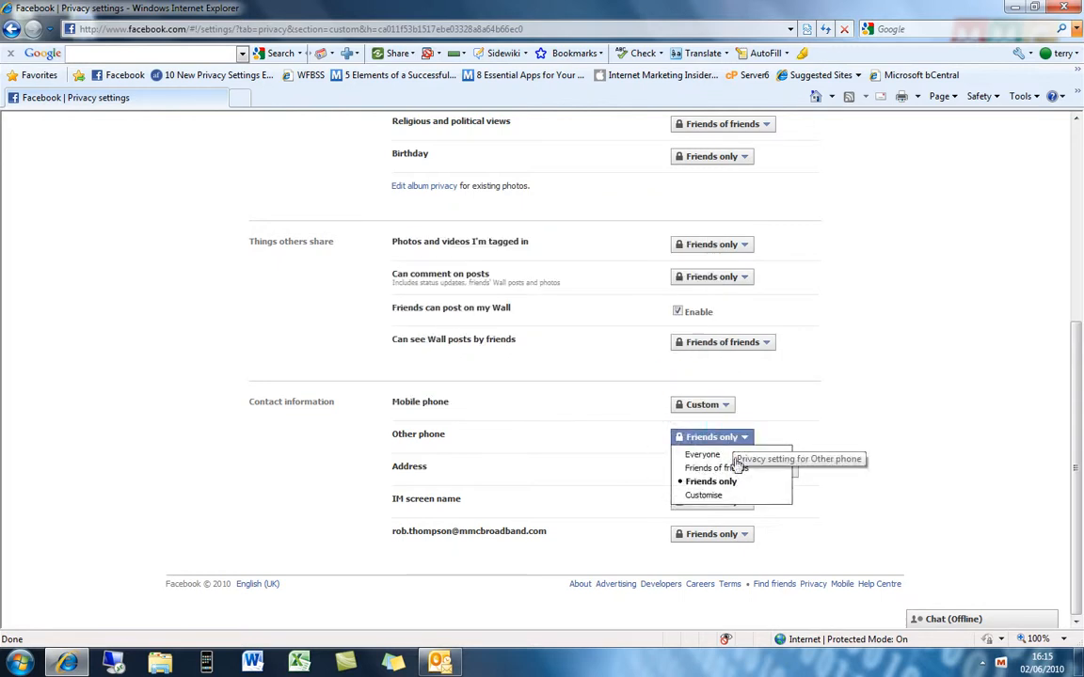
pyautogui.click(721, 496)
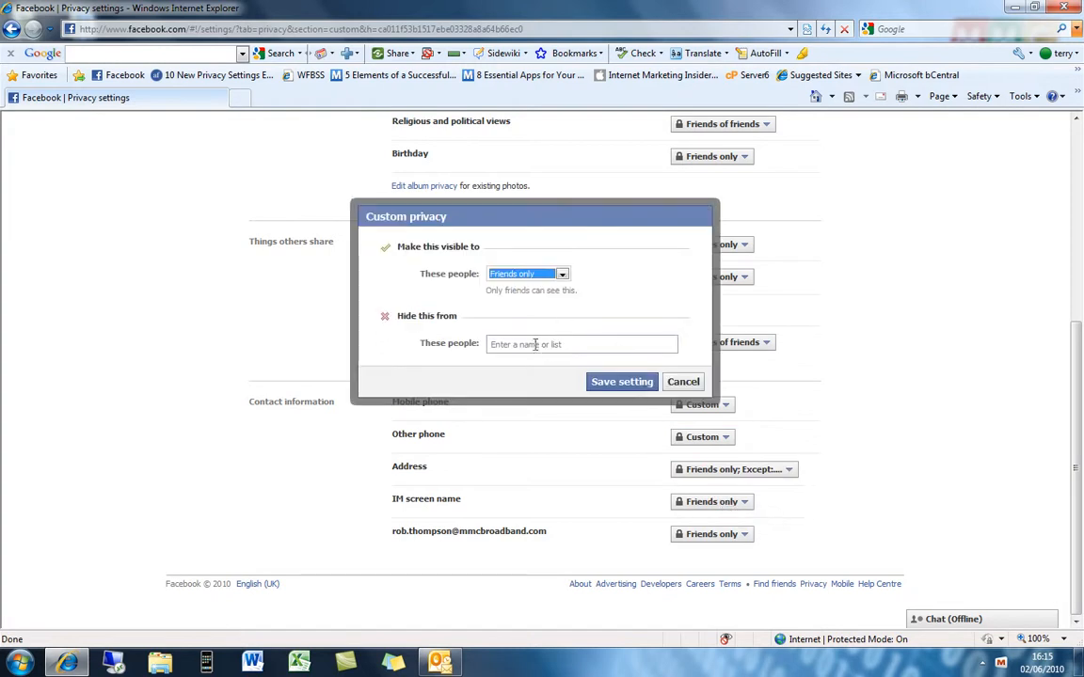
pyautogui.click(552, 347)
pyautogui.write('mafia')
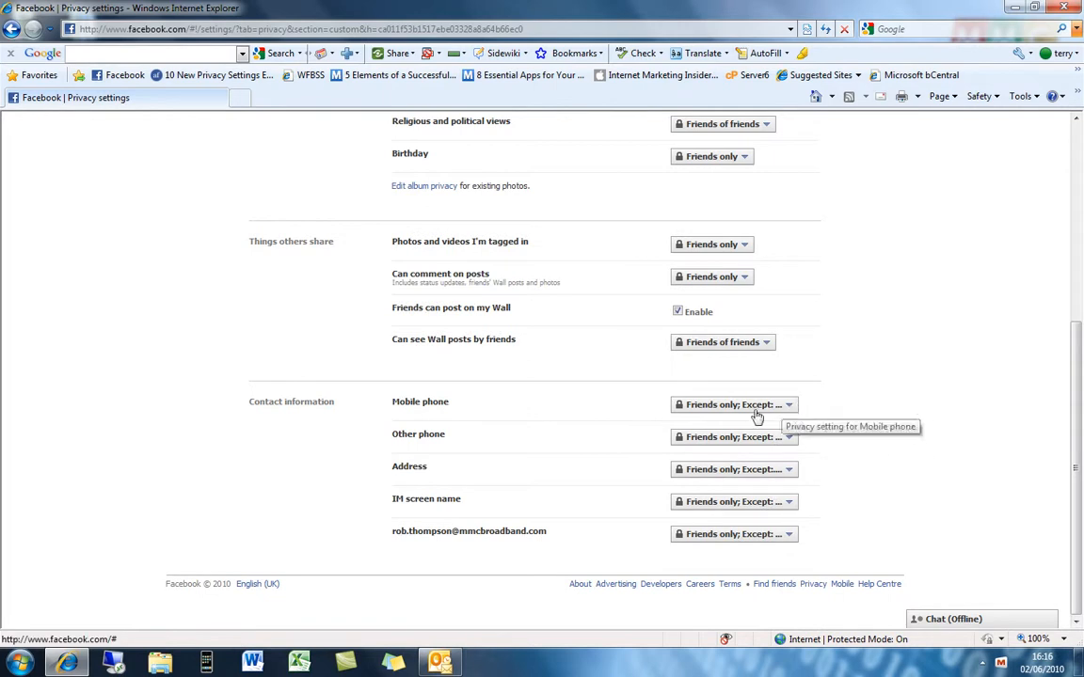
# Step: Preview the profile as most people see it and examine the basic info, interests and contact information shown
pyautogui.scroll(5, 817, 492)
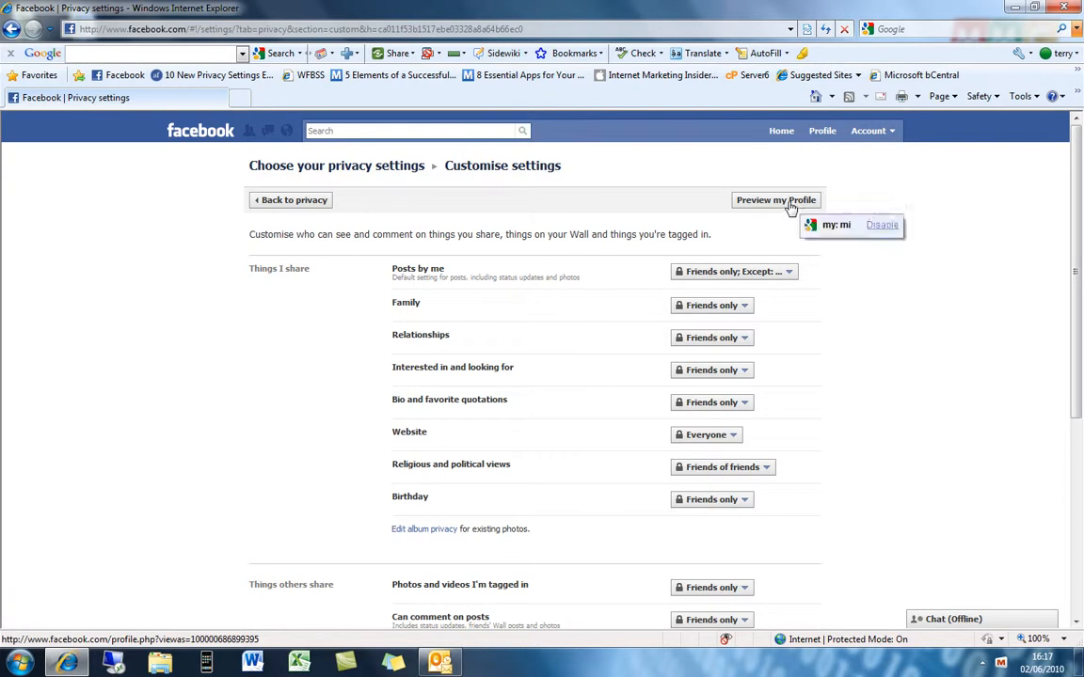
pyautogui.click(790, 204)
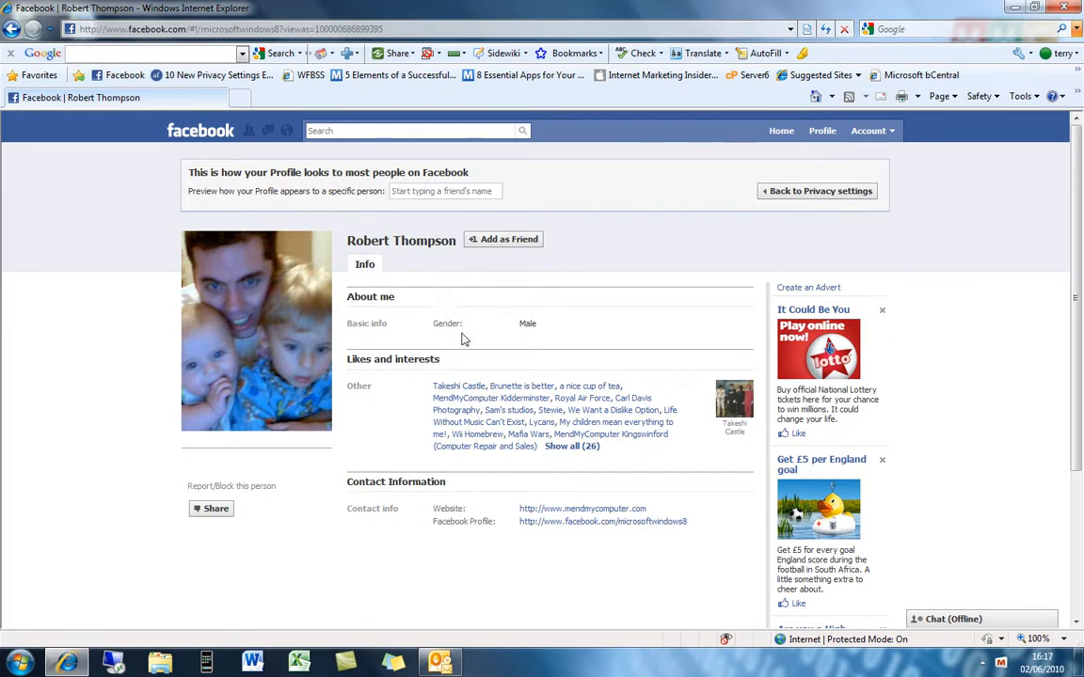
pyautogui.scroll(-2, 488, 337)
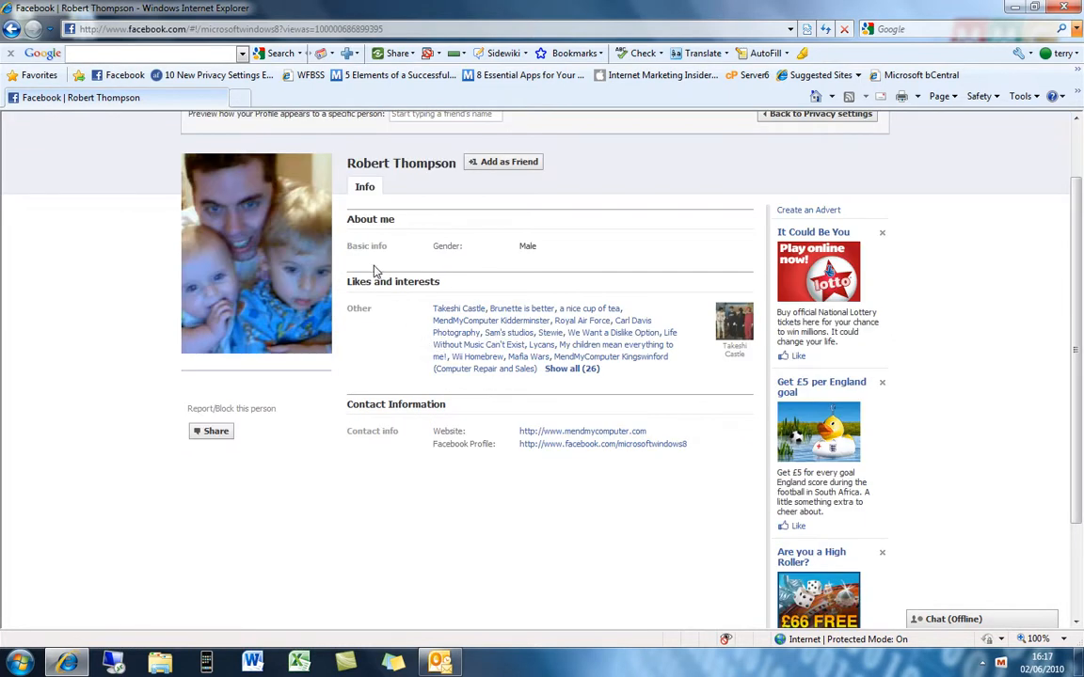
pyautogui.scroll(-2, 378, 346)
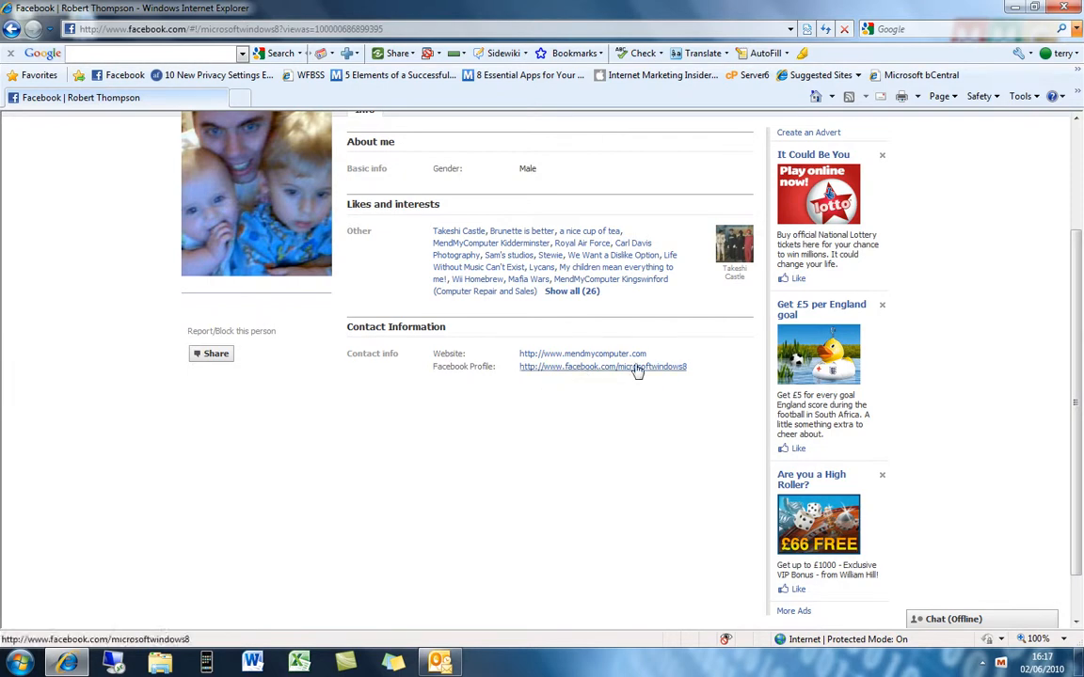
pyautogui.scroll(4, 499, 414)
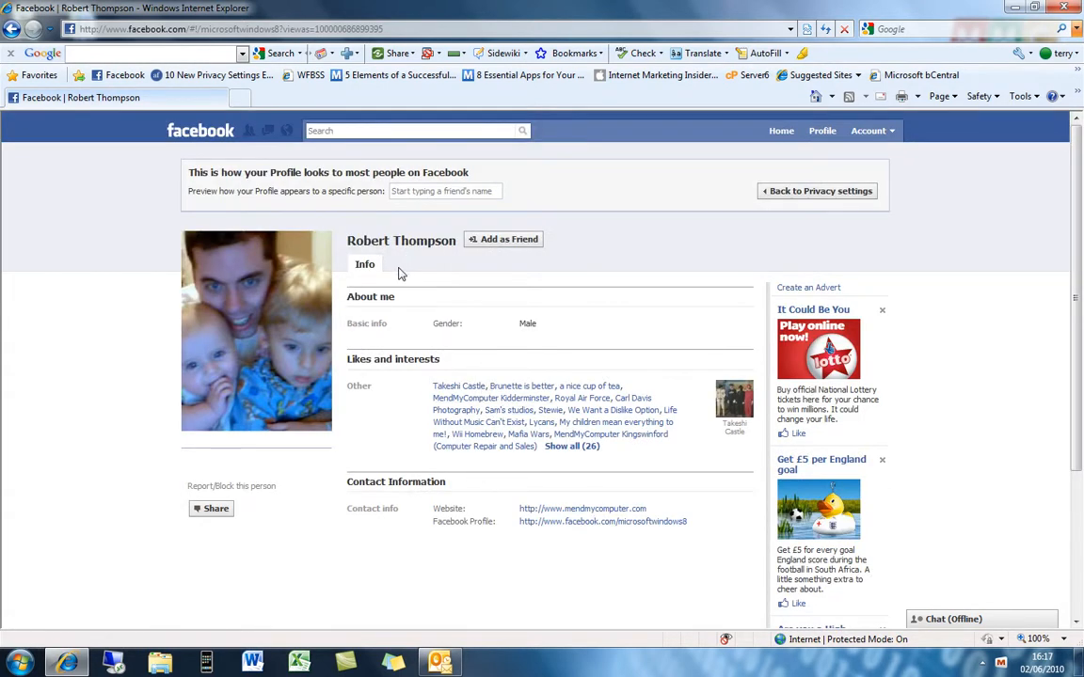
# Step: Preview how the profile appears to a specific friend, choosing the friend by entering the first letters of the name
pyautogui.click(446, 193)
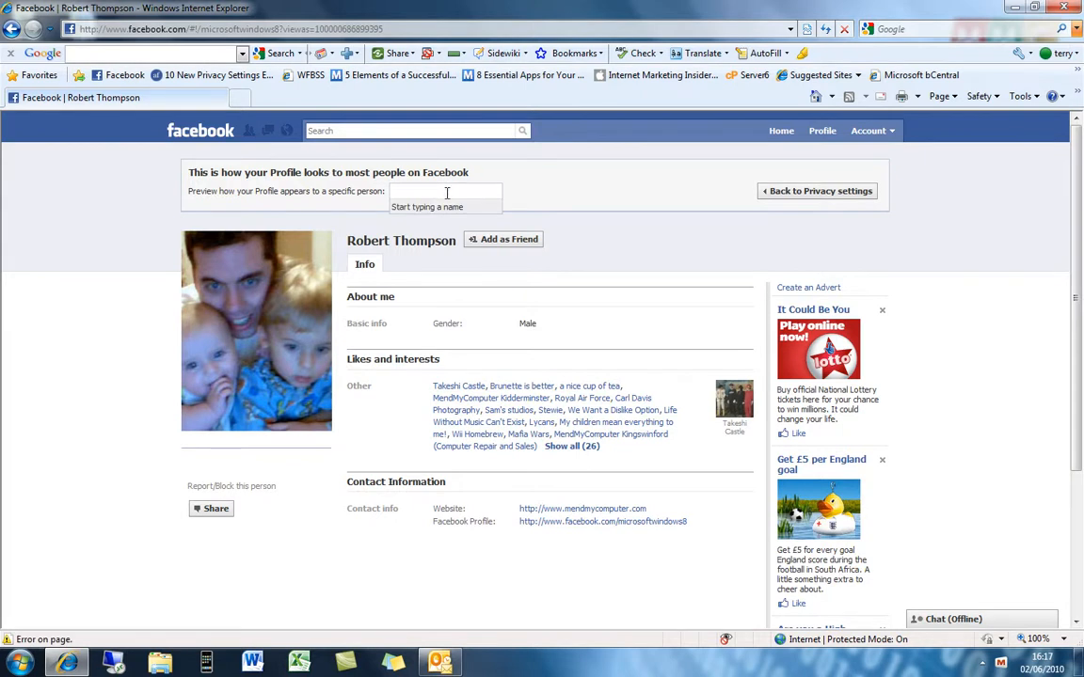
pyautogui.write('pa')
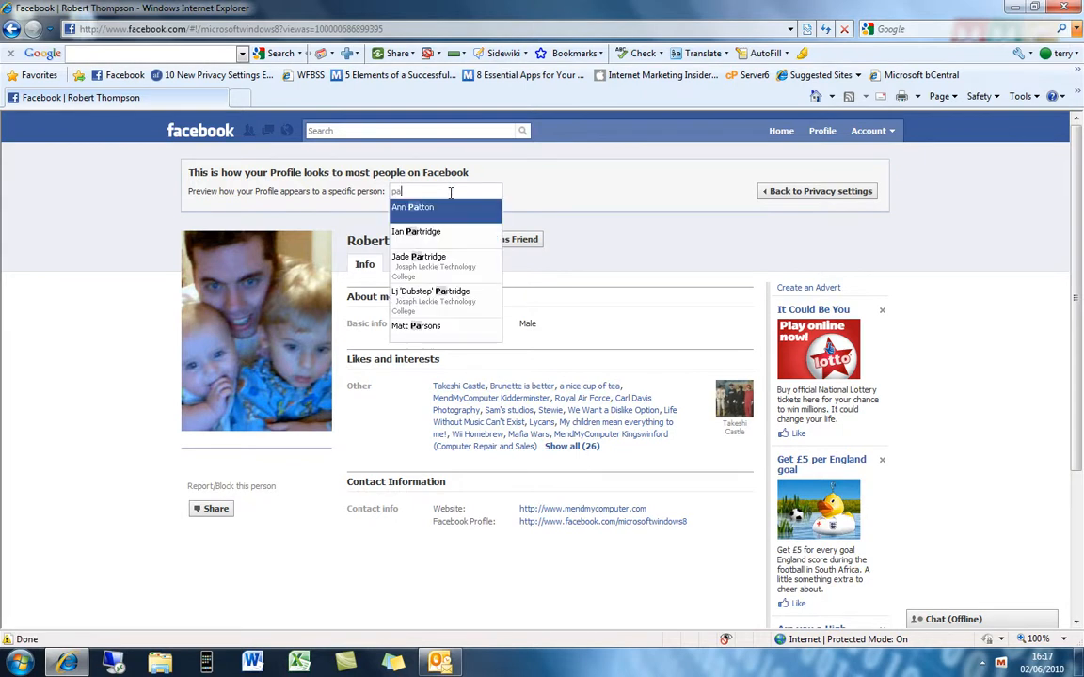
pyautogui.write('ul')
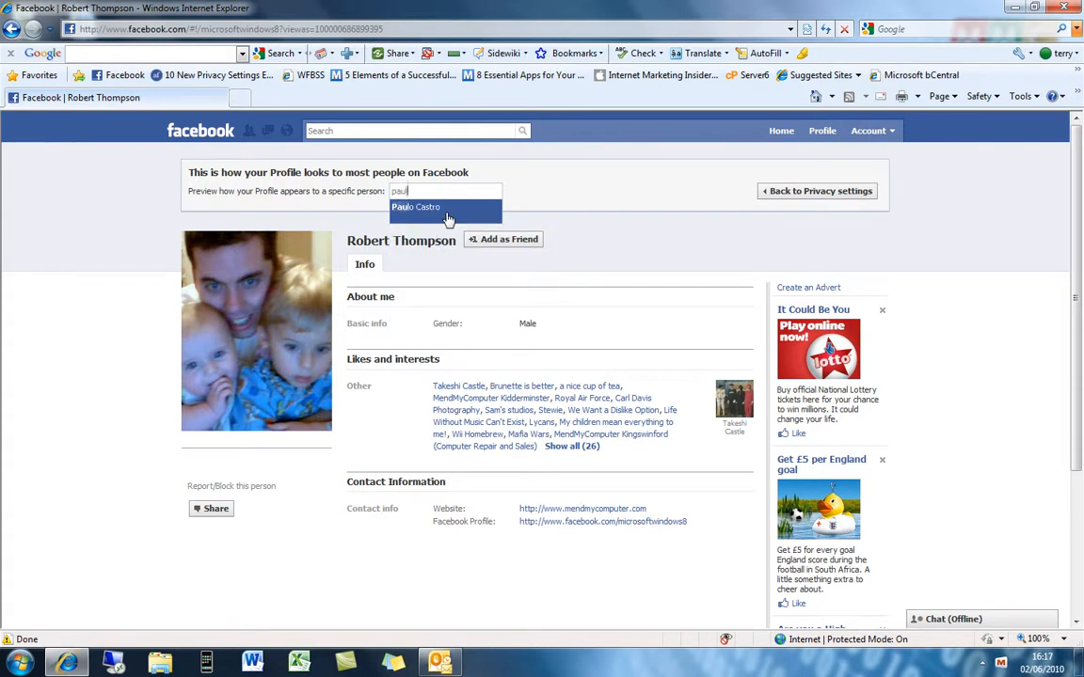
pyautogui.click(444, 211)
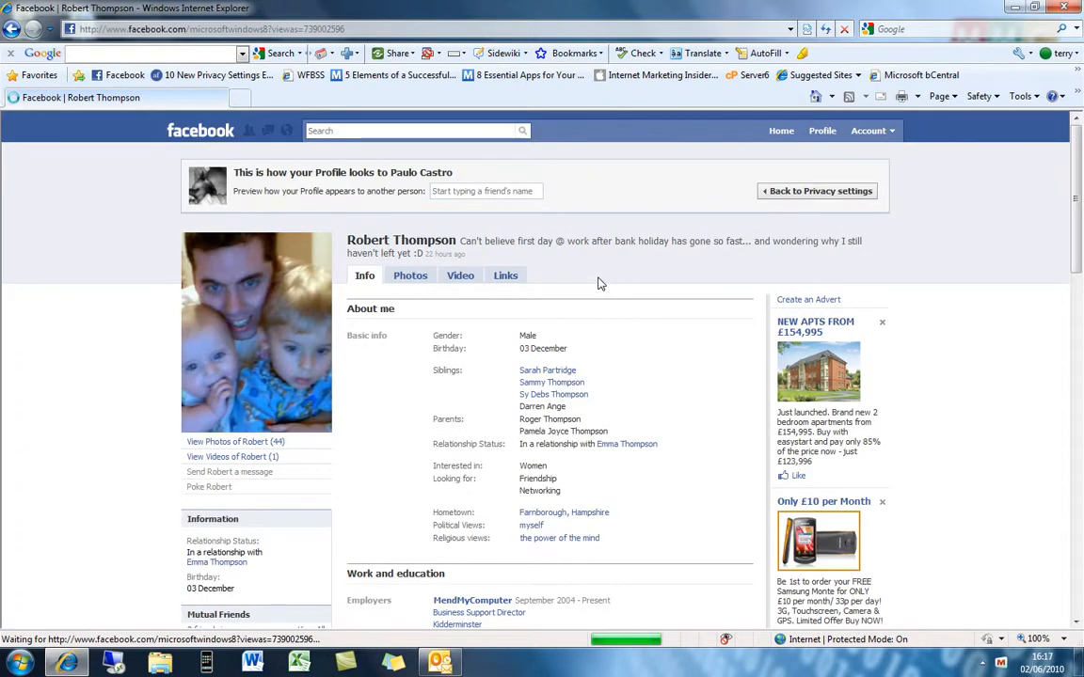
# Step: Examine the basic info, work and education, interests and contact information that the chosen friend can see on the profile
pyautogui.scroll(-3, 600, 282)
pyautogui.scroll(-2, 599, 277)
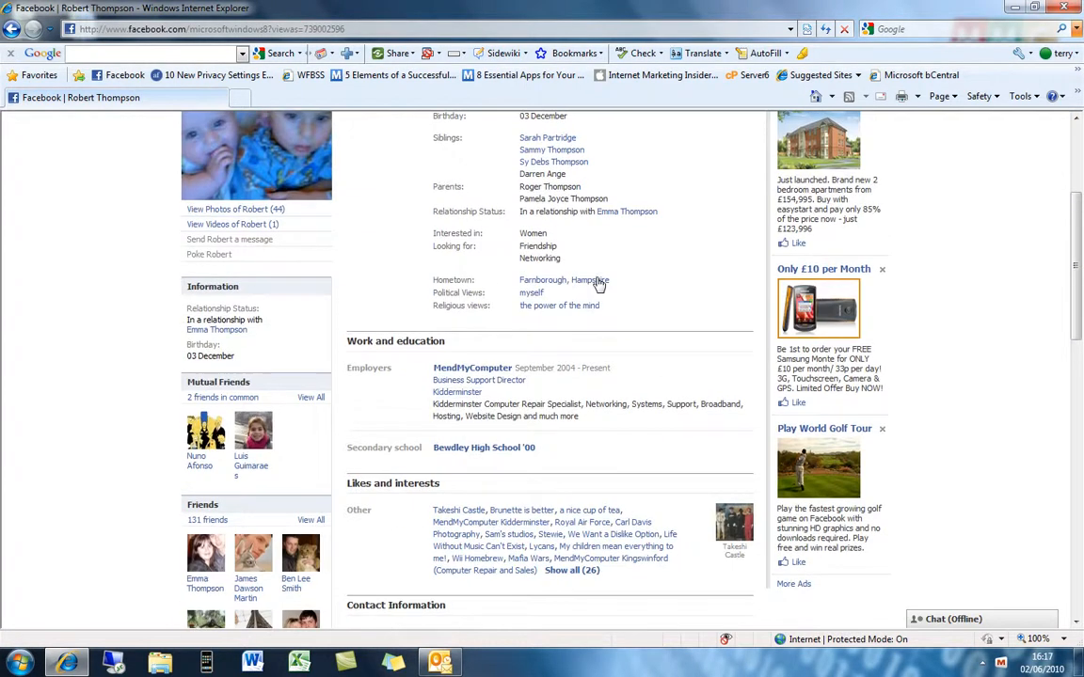
pyautogui.scroll(3, 597, 282)
pyautogui.scroll(2, 594, 284)
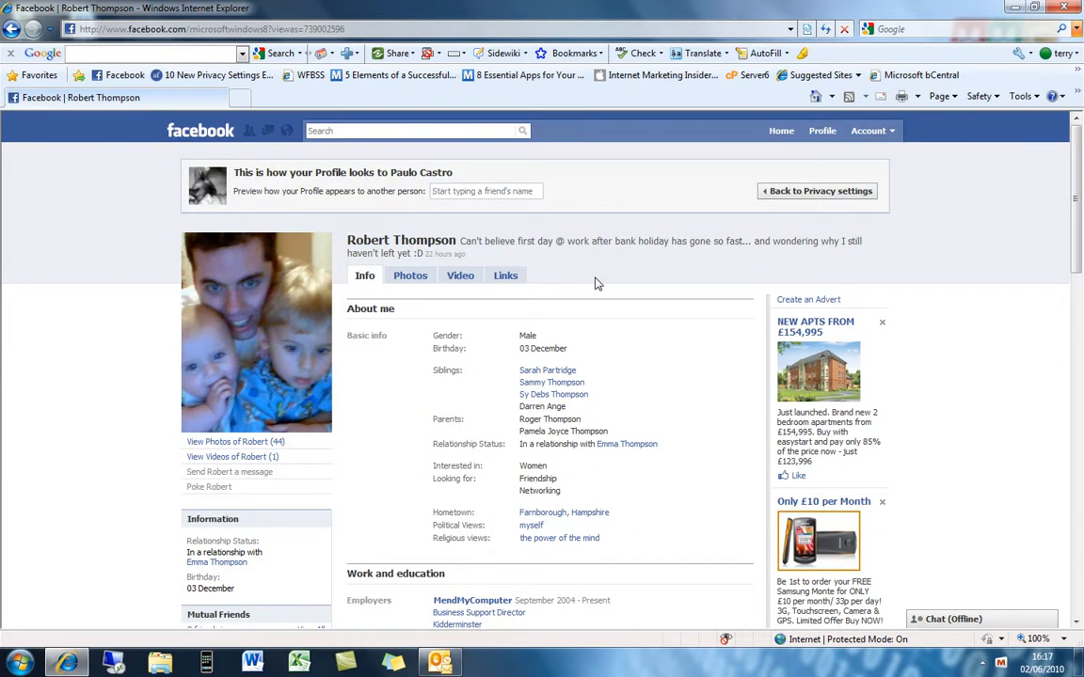
pyautogui.scroll(-2, 594, 283)
pyautogui.scroll(-10, 512, 282)
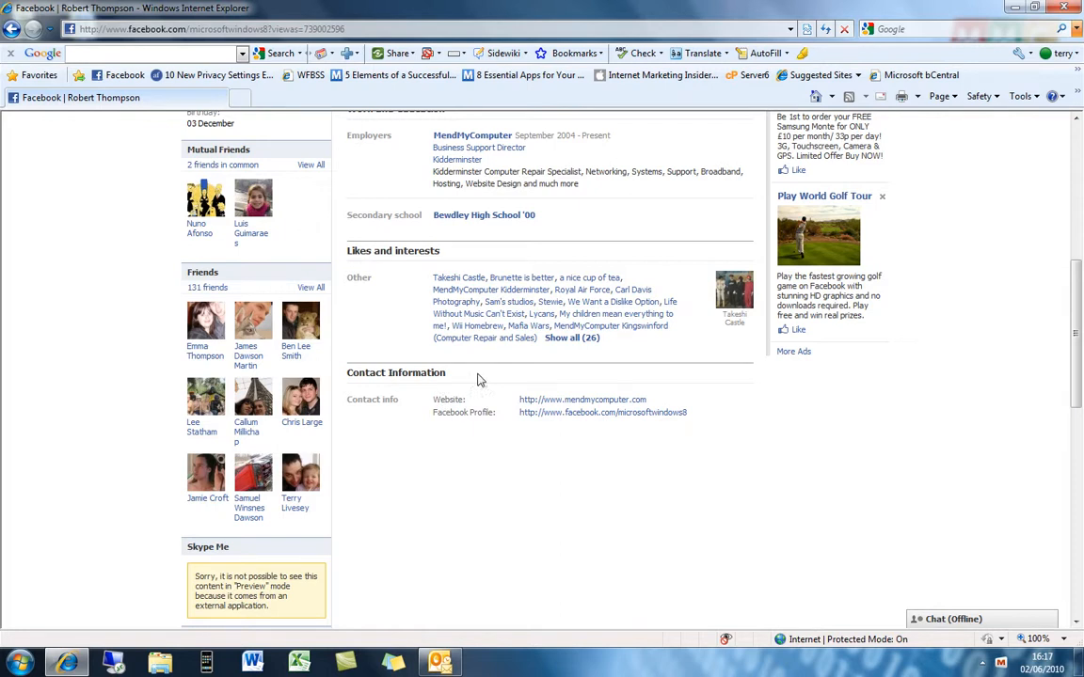
pyautogui.scroll(4, 503, 418)
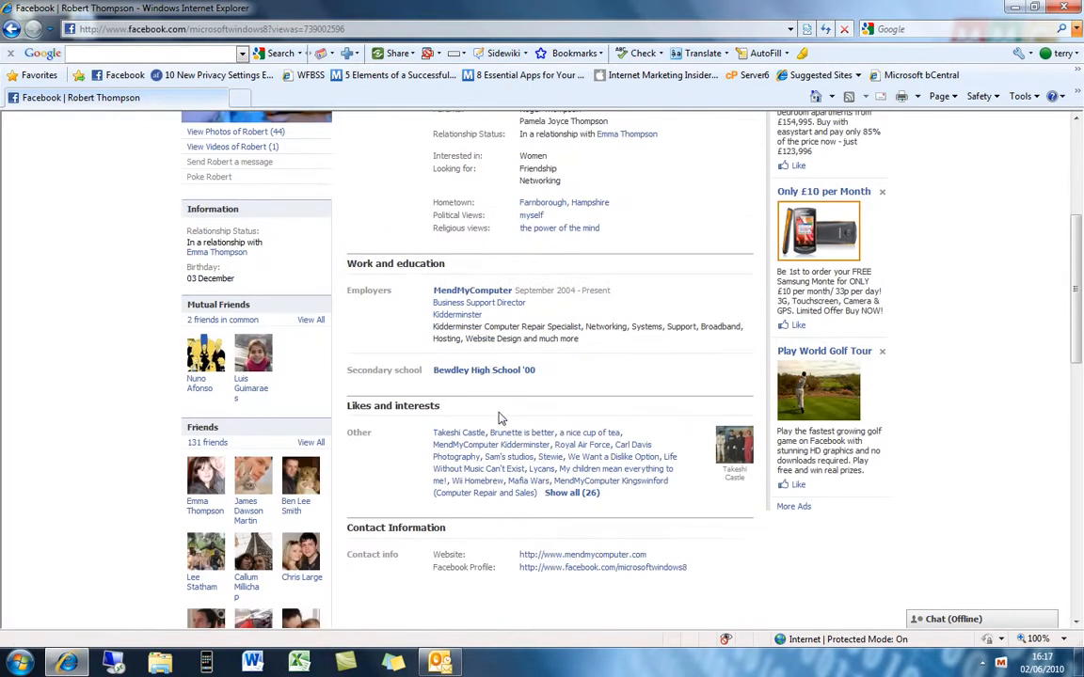
pyautogui.scroll(8, 499, 418)
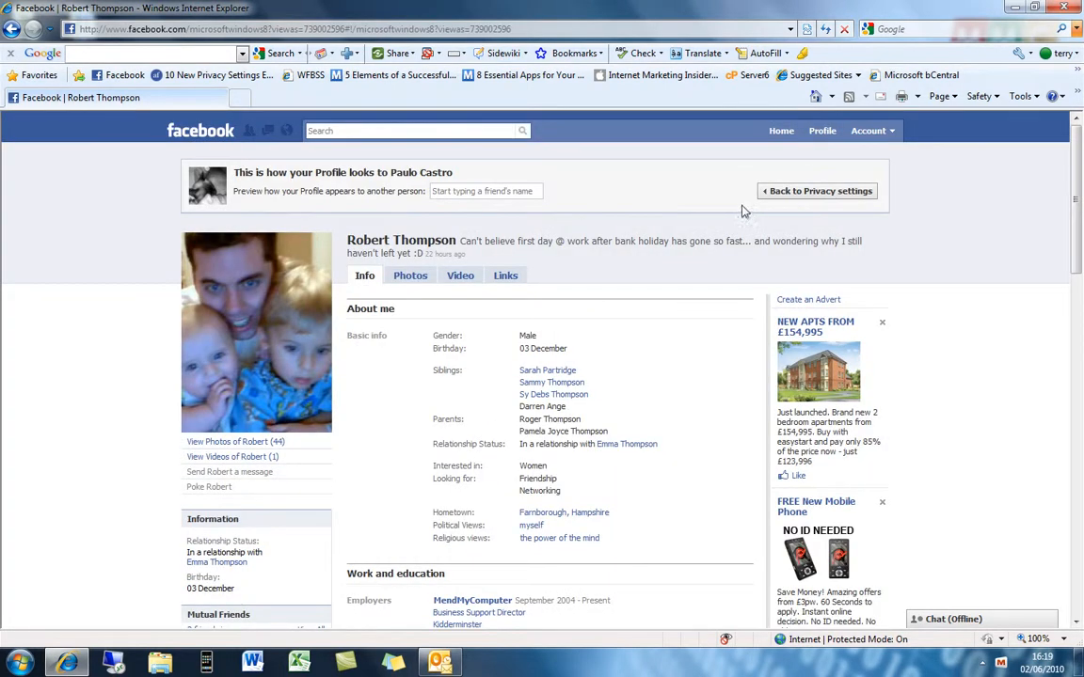
# Step: Open the Basic directory information privacy settings and check the audience options for Search for me on Facebook without changing them
pyautogui.click(822, 192)
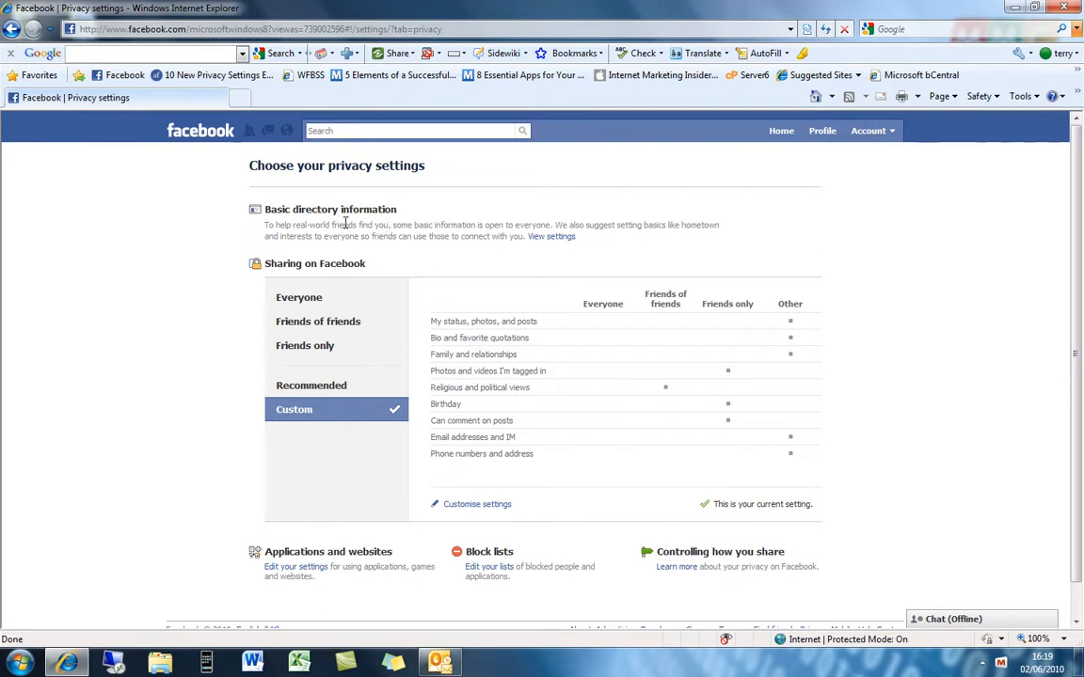
pyautogui.click(389, 251)
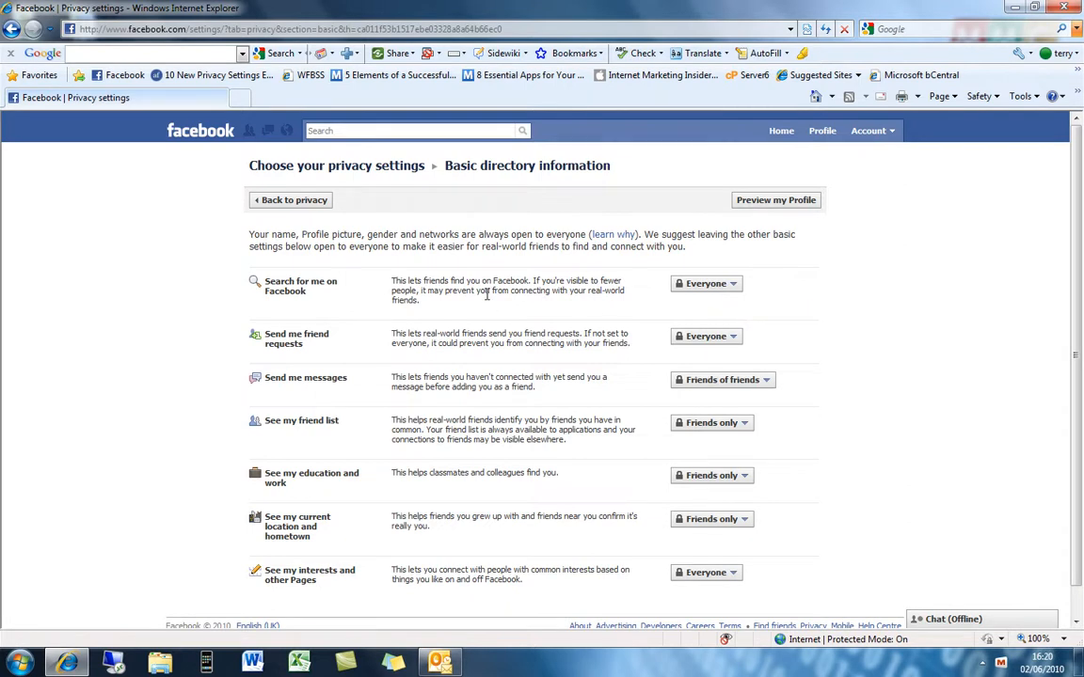
pyautogui.moveTo(488, 294)
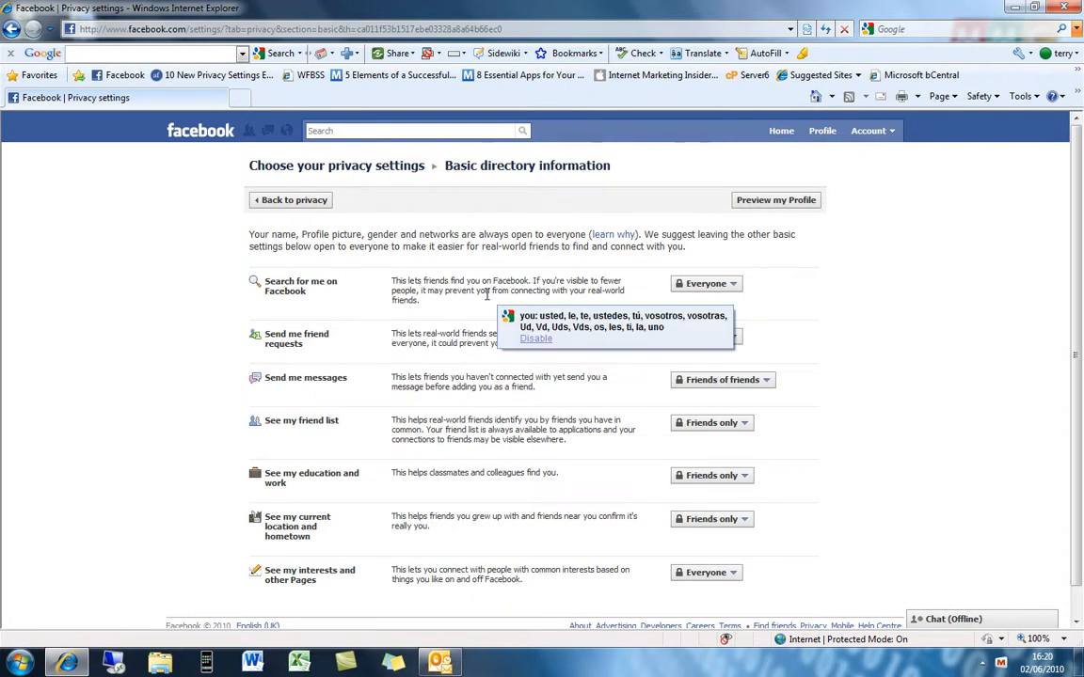
pyautogui.click(707, 283)
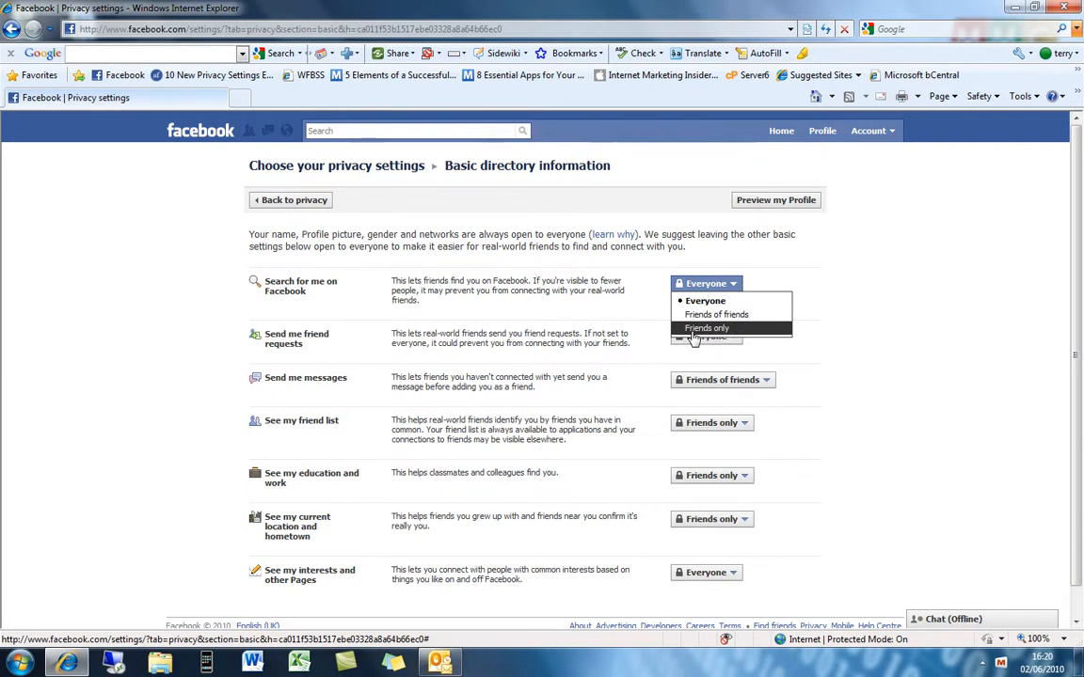
pyautogui.click(654, 304)
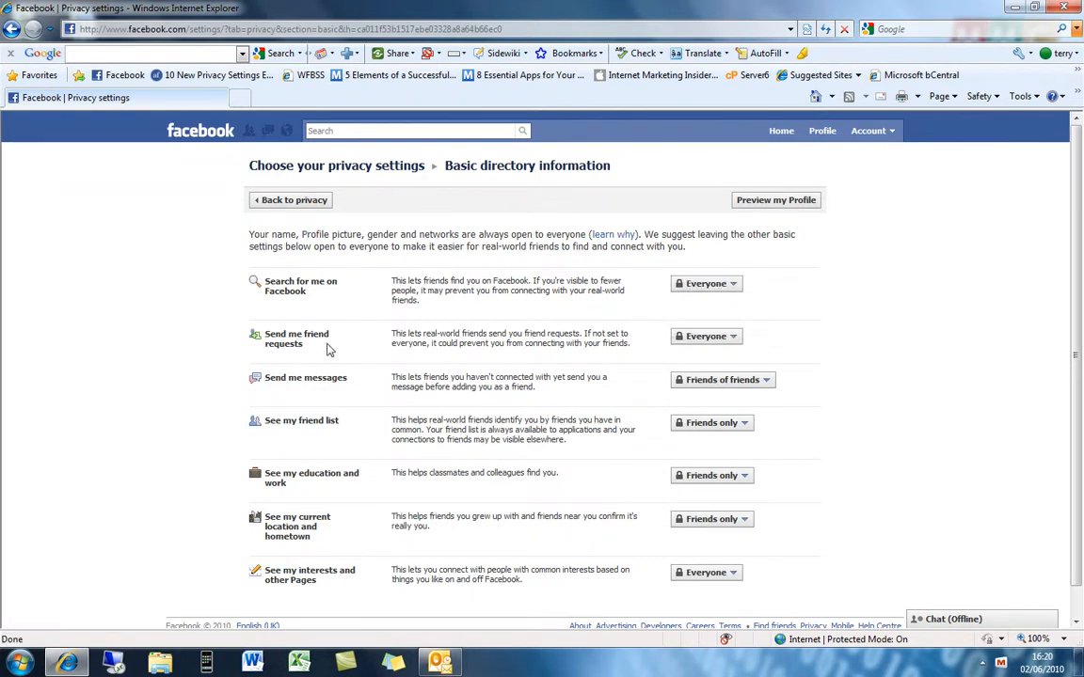
# Step: Check the audience options for Send me friend requests and leave the setting as it is
pyautogui.click(721, 340)
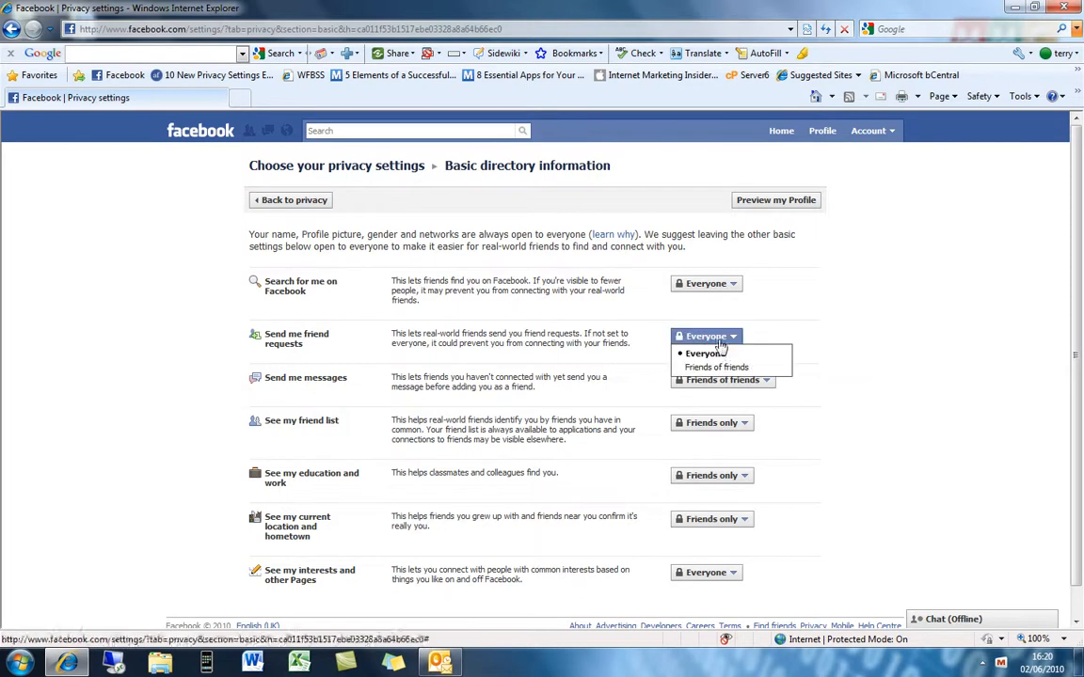
pyautogui.click(766, 336)
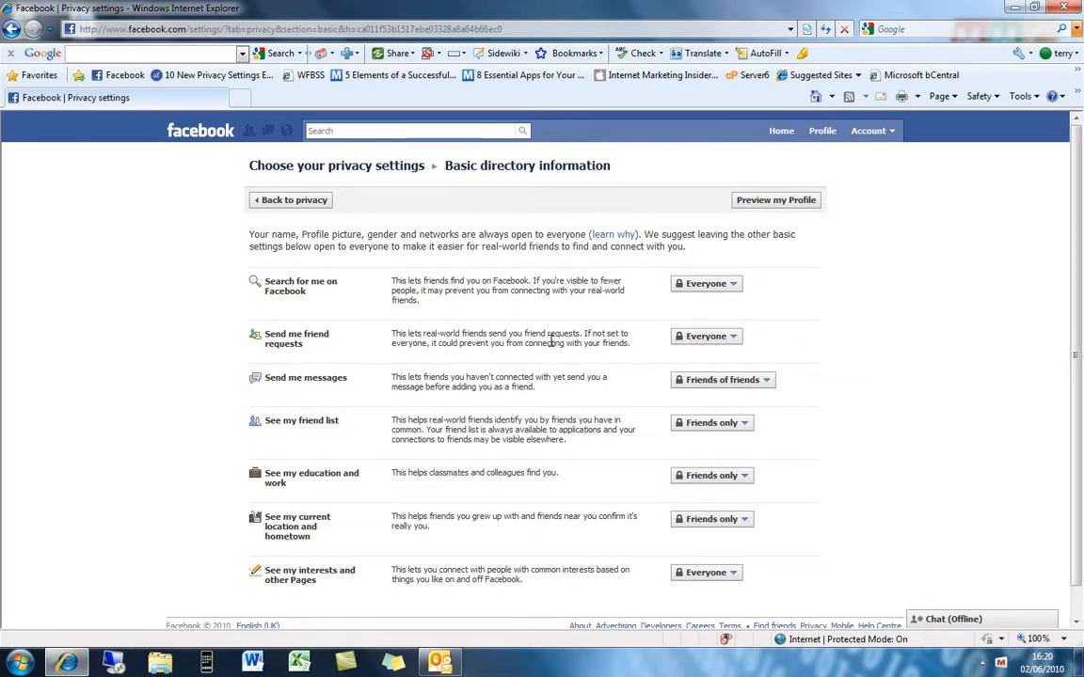
pyautogui.moveTo(550, 341)
pyautogui.click(724, 337)
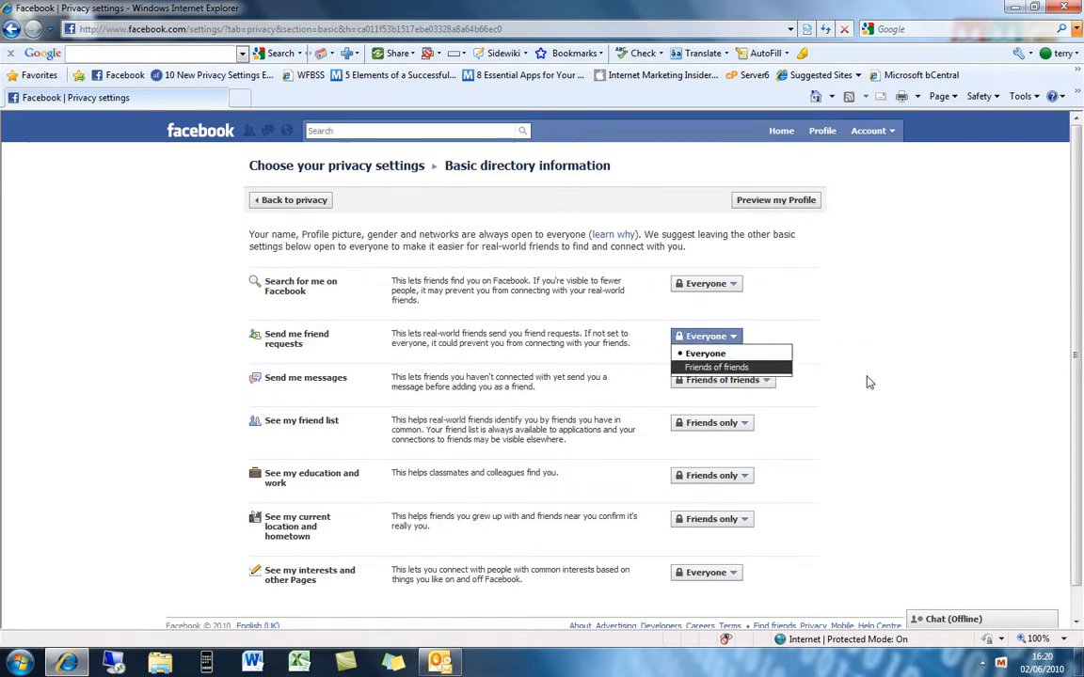
pyautogui.click(853, 349)
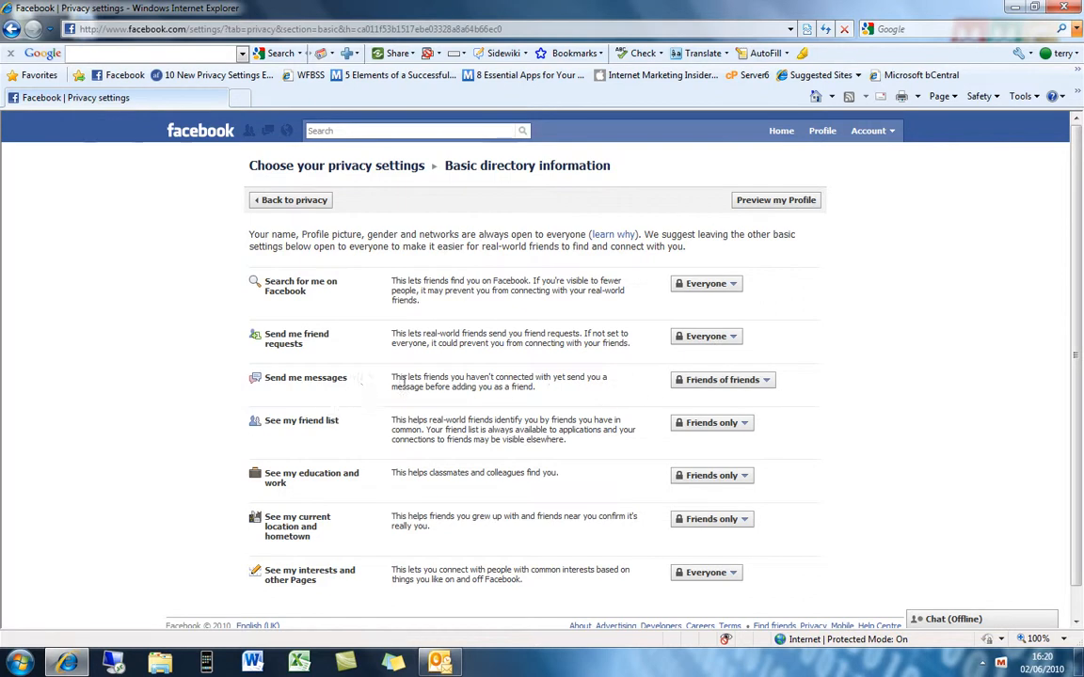
# Step: Check the audience options for Send me messages and leave the setting as it is
pyautogui.click(701, 380)
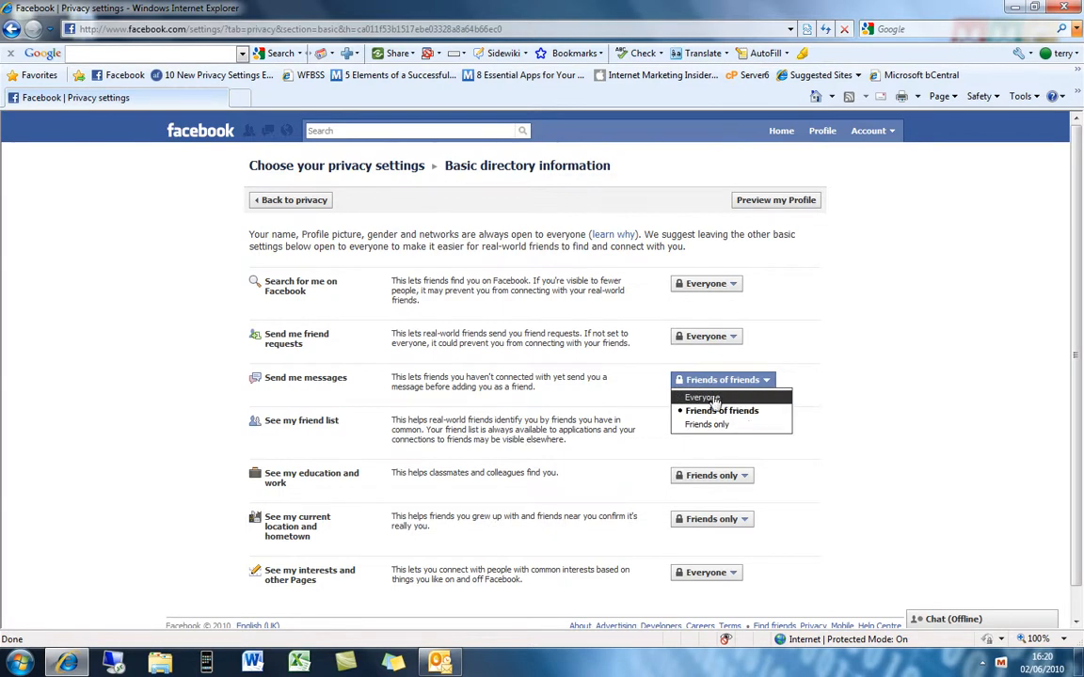
pyautogui.click(649, 391)
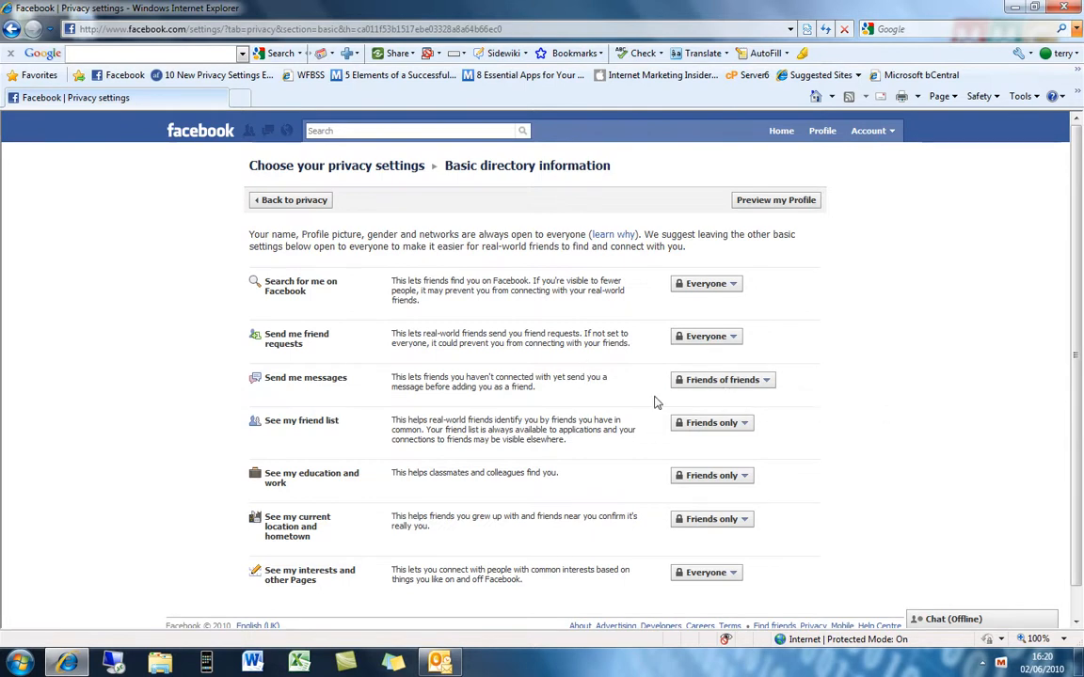
pyautogui.click(752, 380)
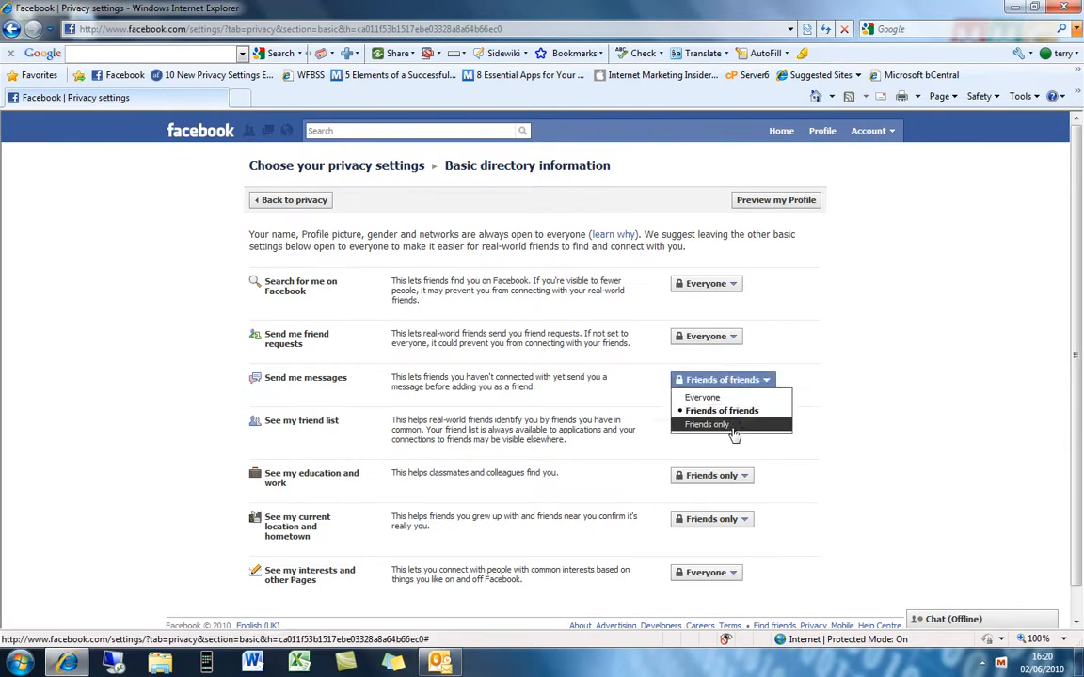
pyautogui.click(636, 384)
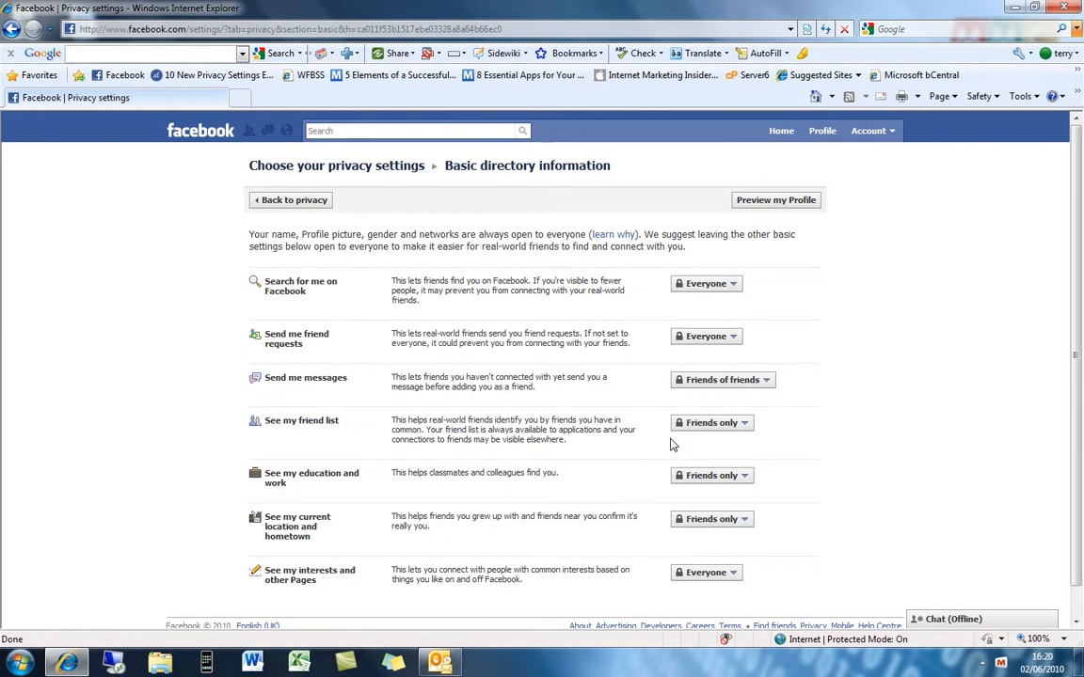
# Step: Customise the privacy of See my friend list to Friends only, hidden from the Mafia Wars buddies list, and save the setting
pyautogui.scroll(-1, 471, 377)
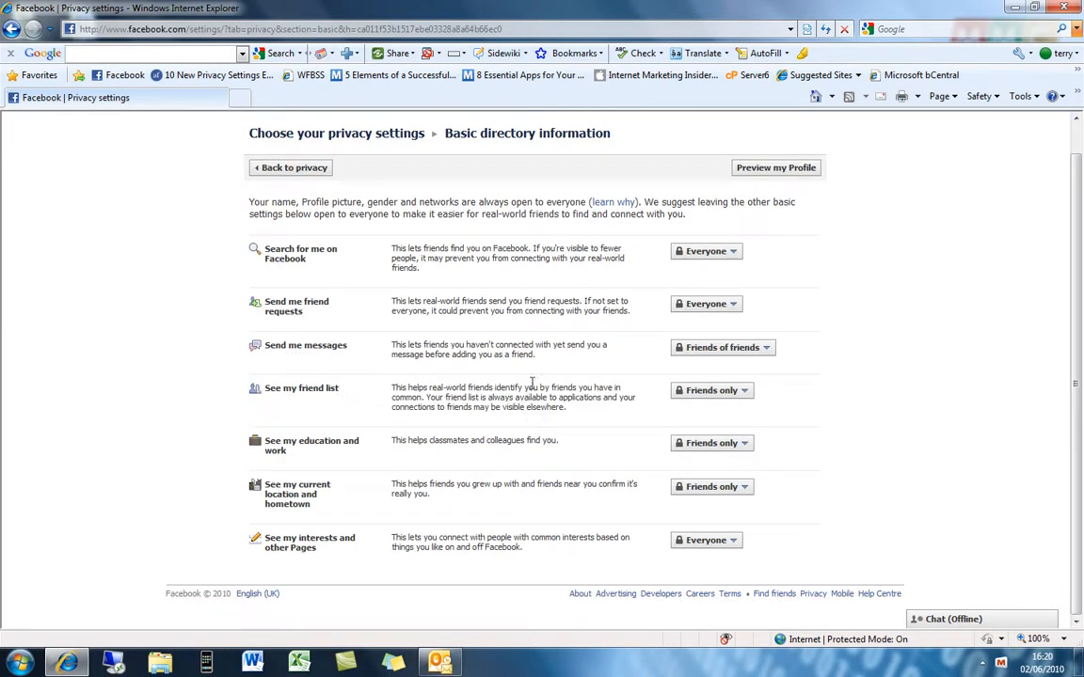
pyautogui.moveTo(462, 402)
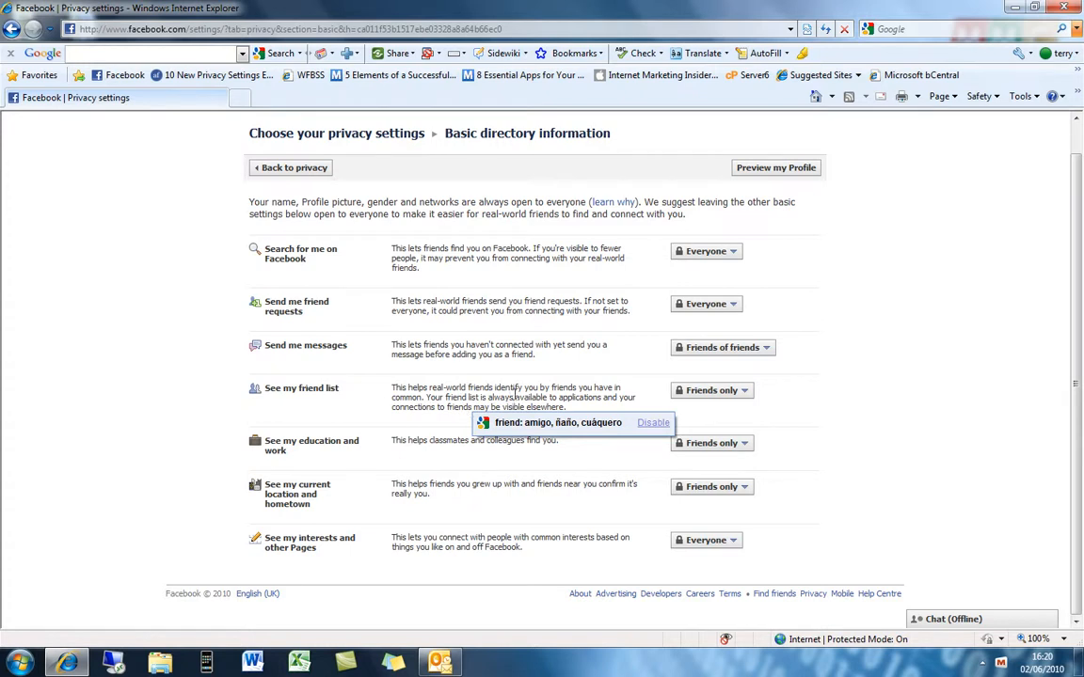
pyautogui.moveTo(531, 389)
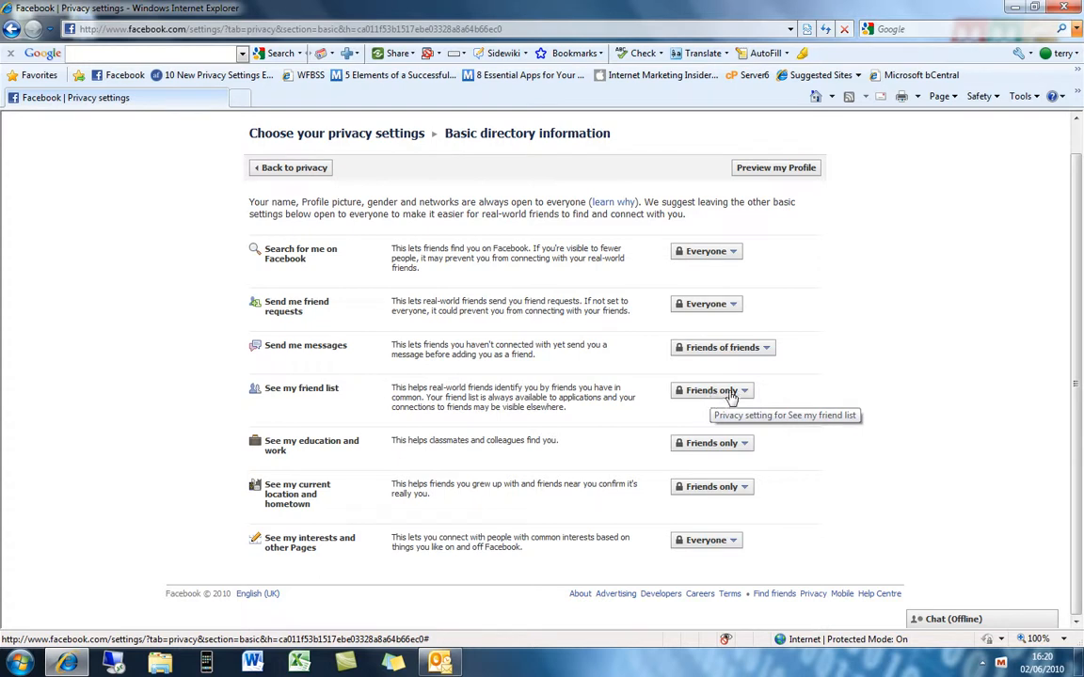
pyautogui.click(726, 393)
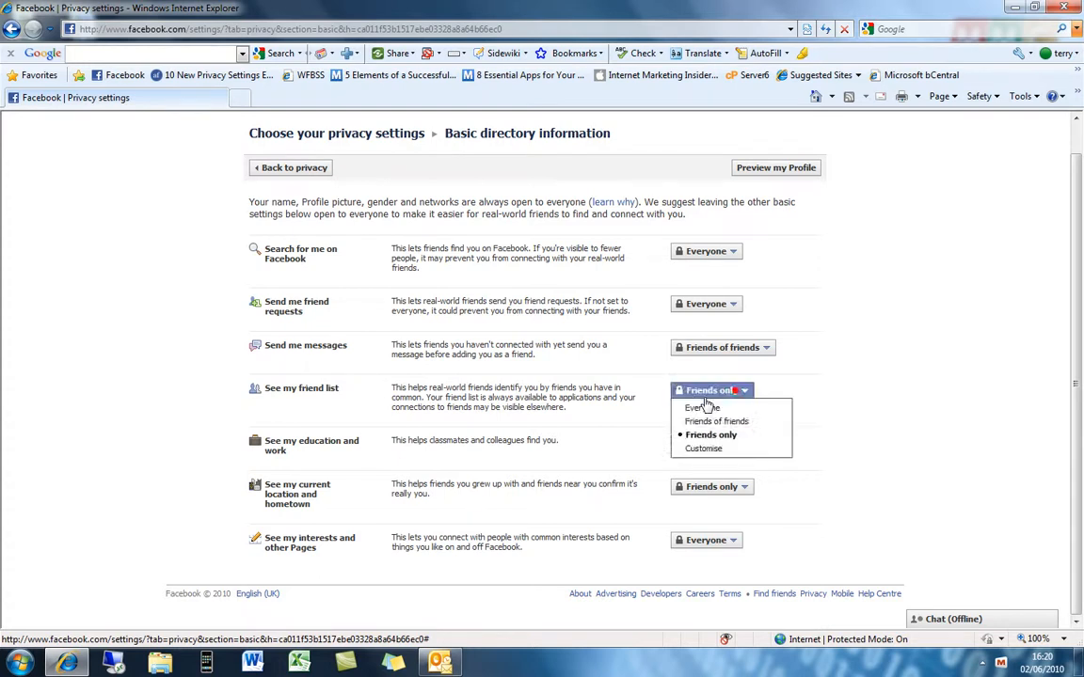
pyautogui.click(720, 449)
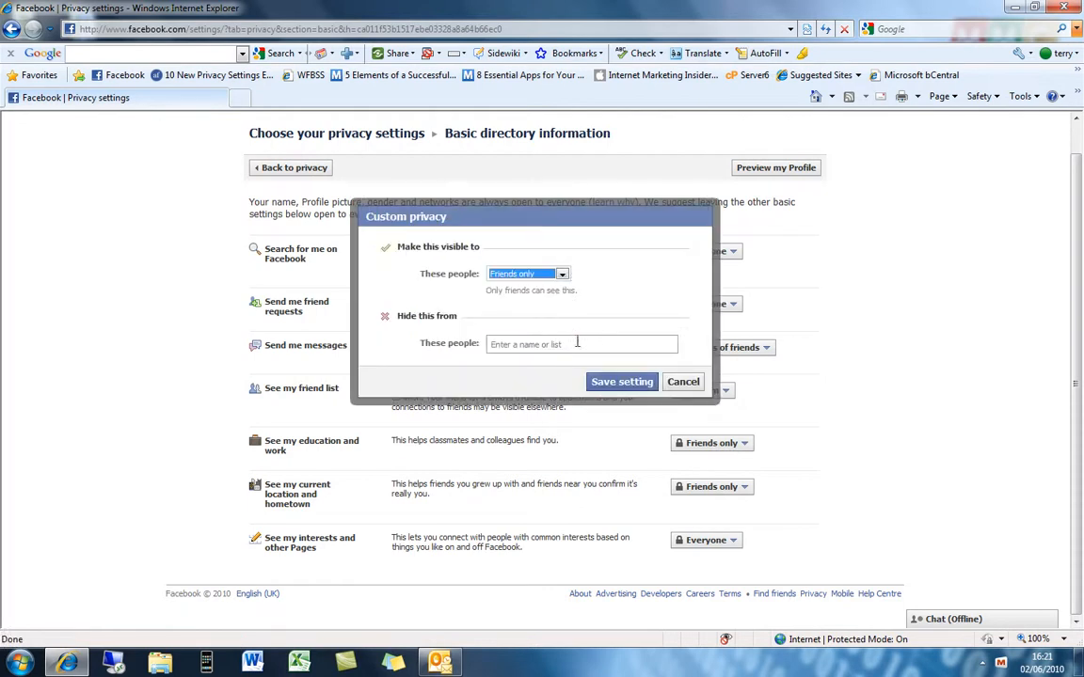
pyautogui.click(580, 343)
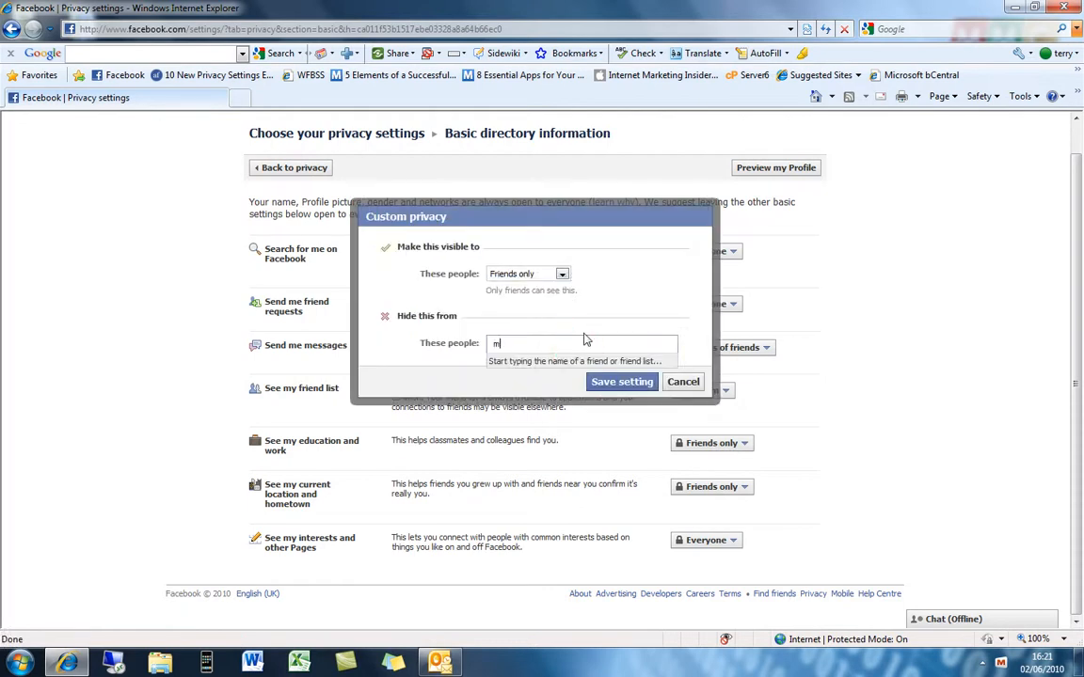
pyautogui.write('mafia')
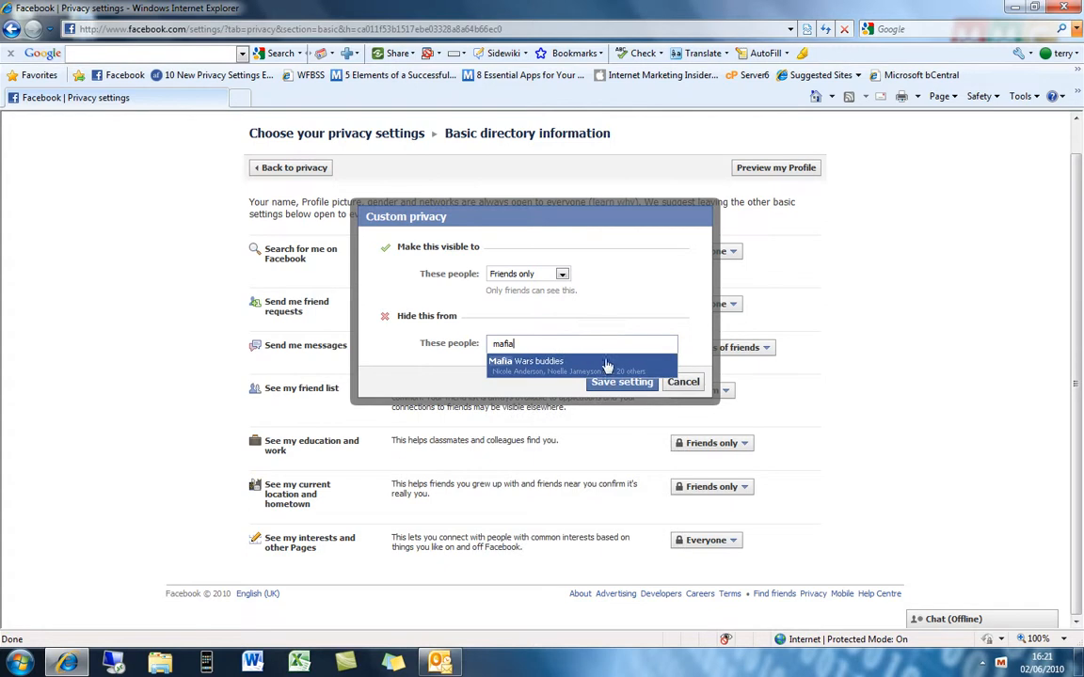
pyautogui.click(557, 363)
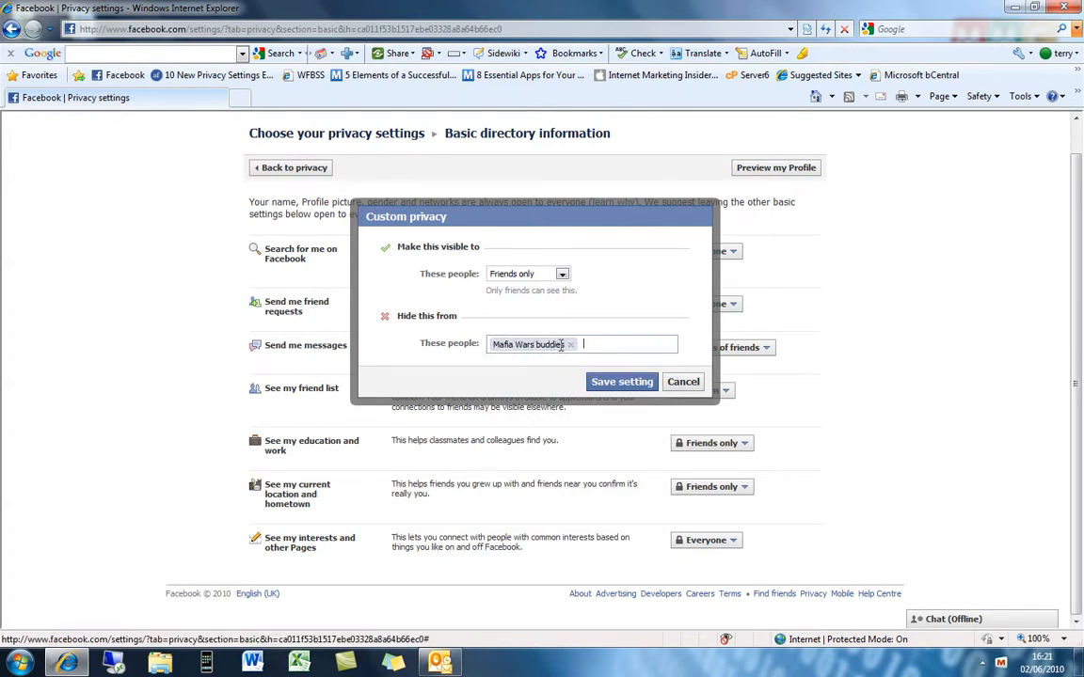
pyautogui.click(622, 383)
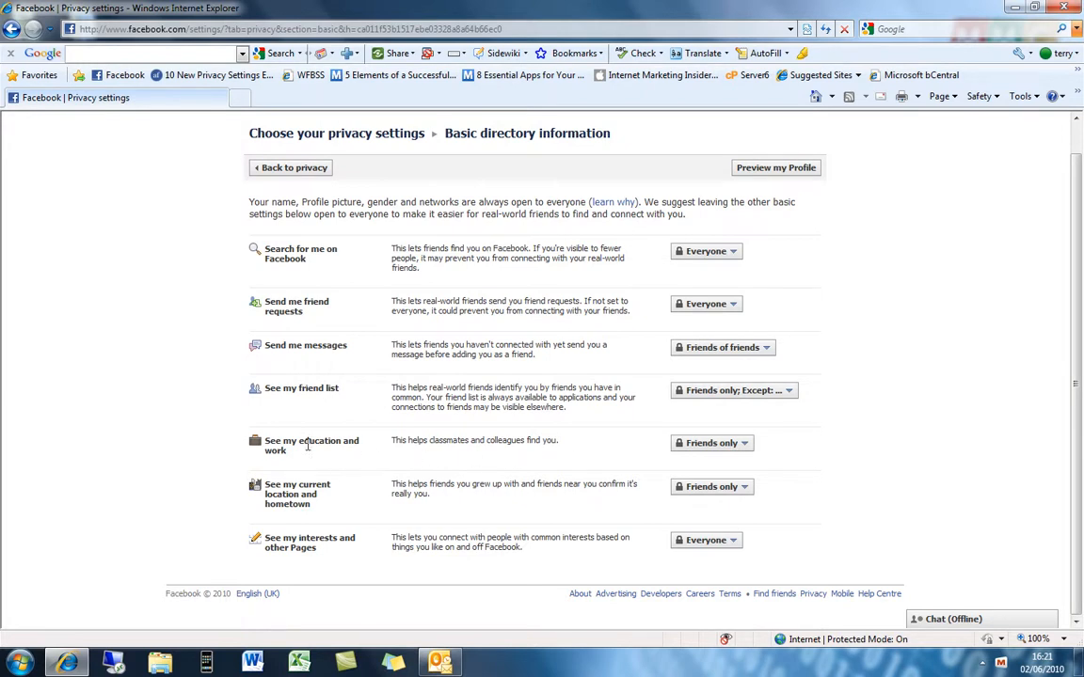
# Step: Check the audience options for See my current location and hometown and leave the setting as it is
pyautogui.moveTo(310, 452)
pyautogui.click(742, 487)
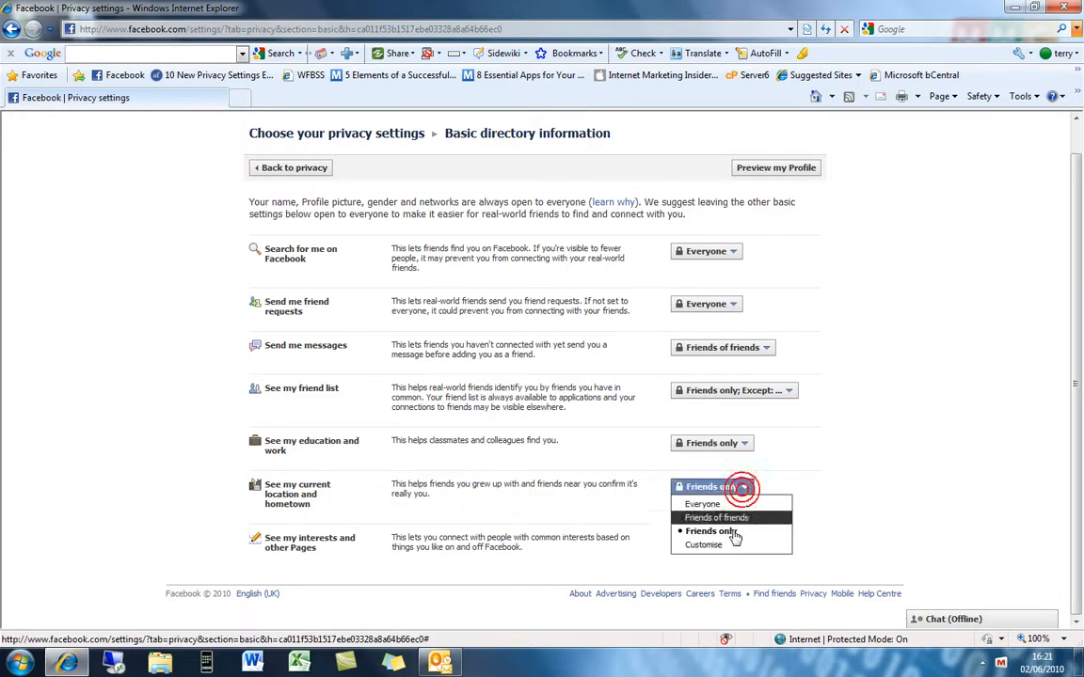
pyautogui.click(859, 494)
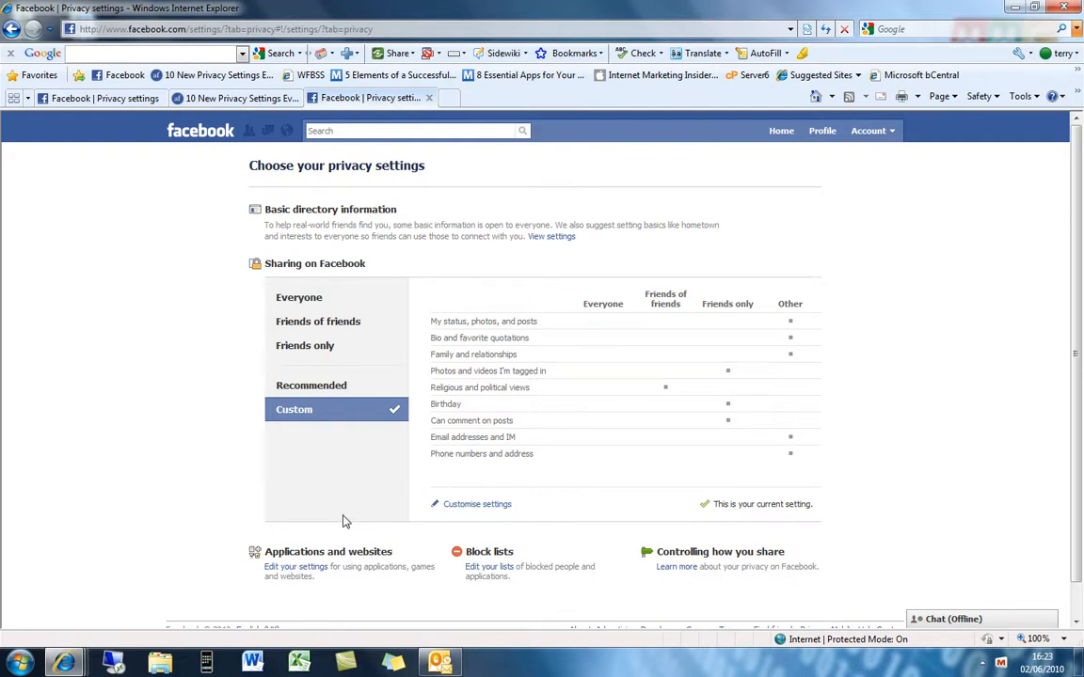
# Step: Open the privacy settings for applications, games and websites from the main privacy page
pyautogui.scroll(-1, 344, 520)
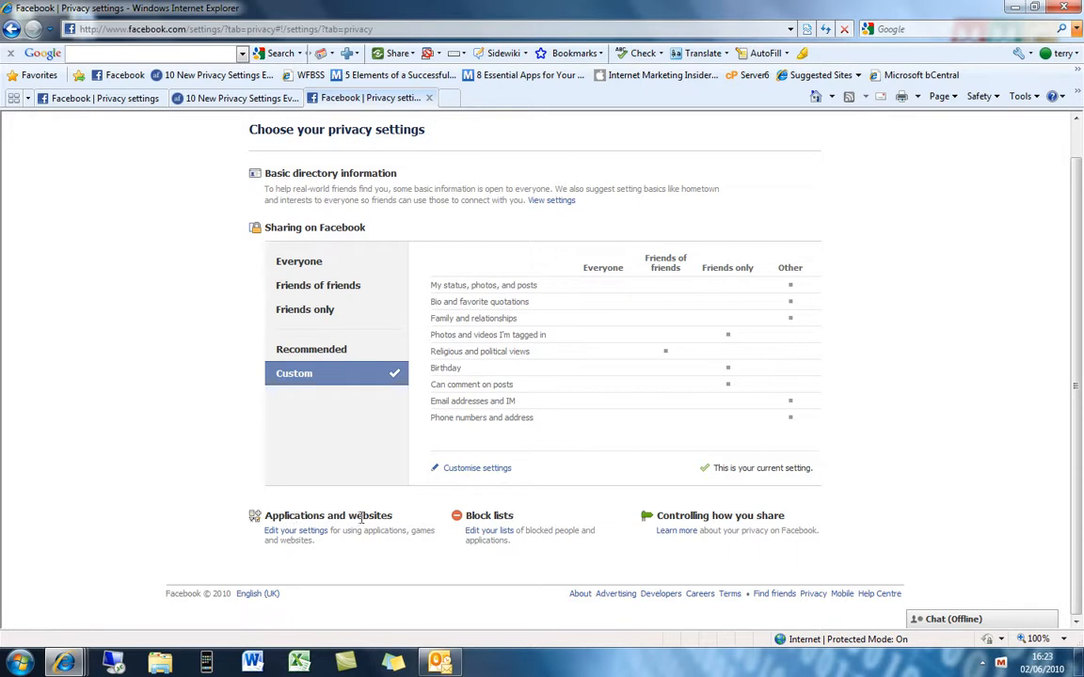
pyautogui.click(314, 532)
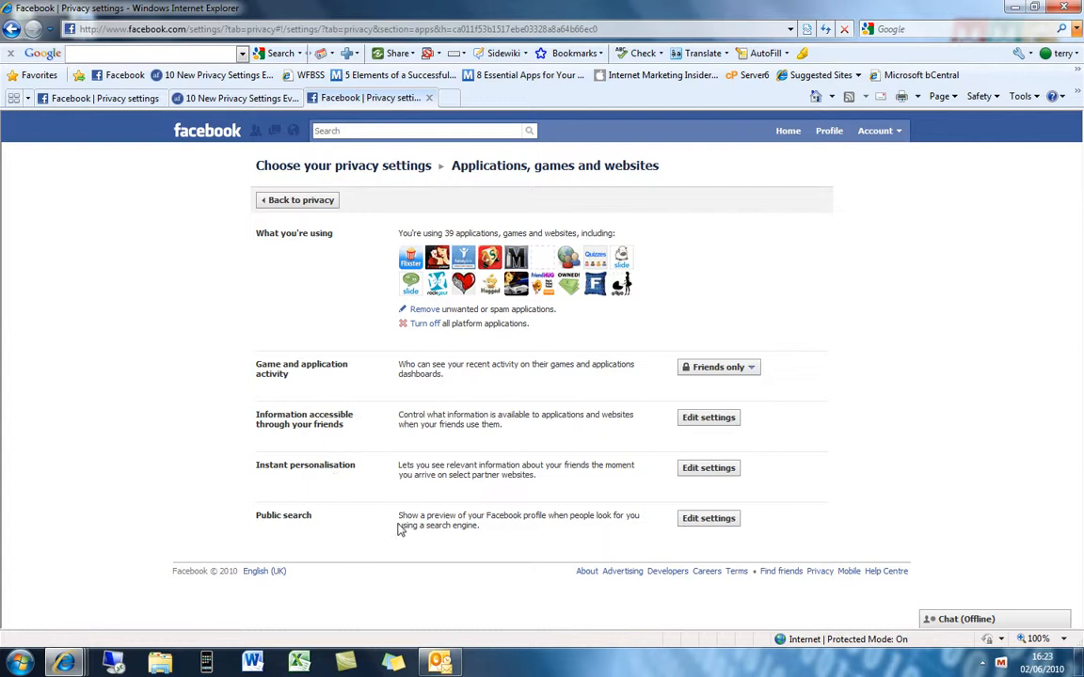
# Step: Check the Public search setting for applications and websites, leave it as it is, and return to the applications settings
pyautogui.moveTo(413, 524)
pyautogui.moveTo(445, 516)
pyautogui.click(698, 522)
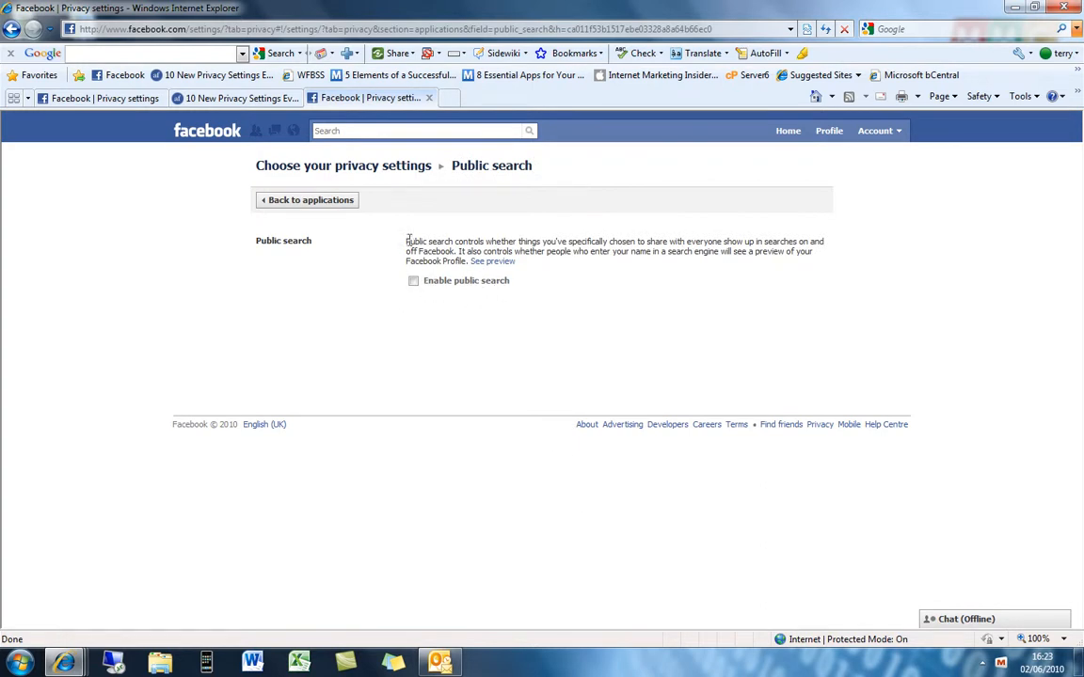
pyautogui.click(320, 200)
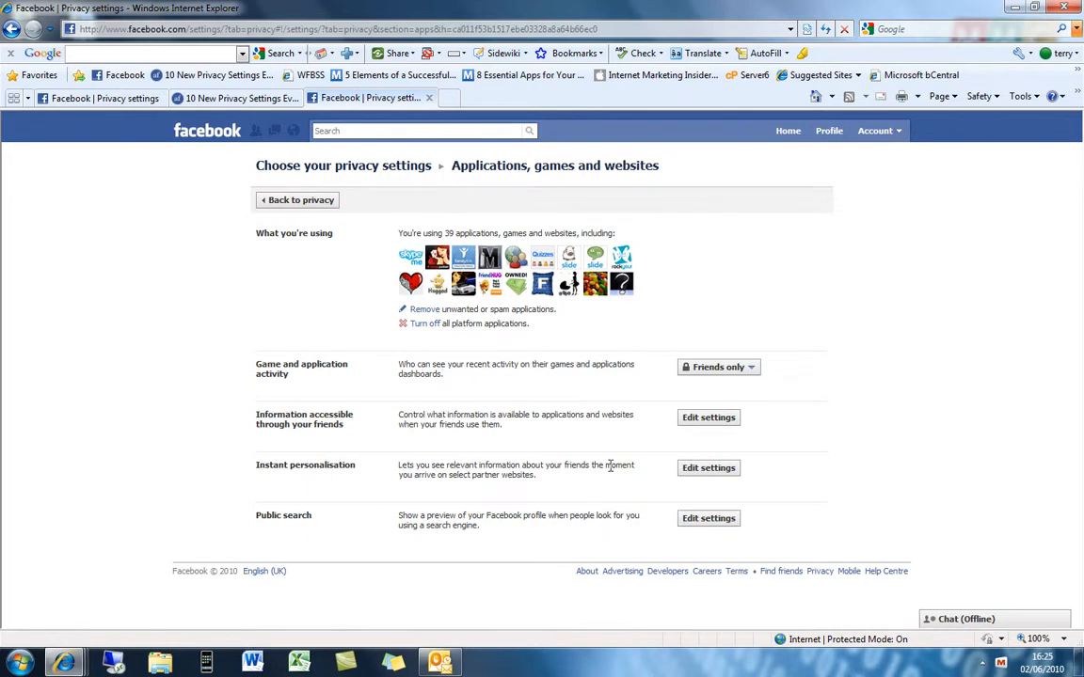
# Step: Untick My photos, My videos, Photos and videos I'm tagged in, Birthday, Family and relationships and If I'm online under information accessible through friends, and save
pyautogui.moveTo(708, 424)
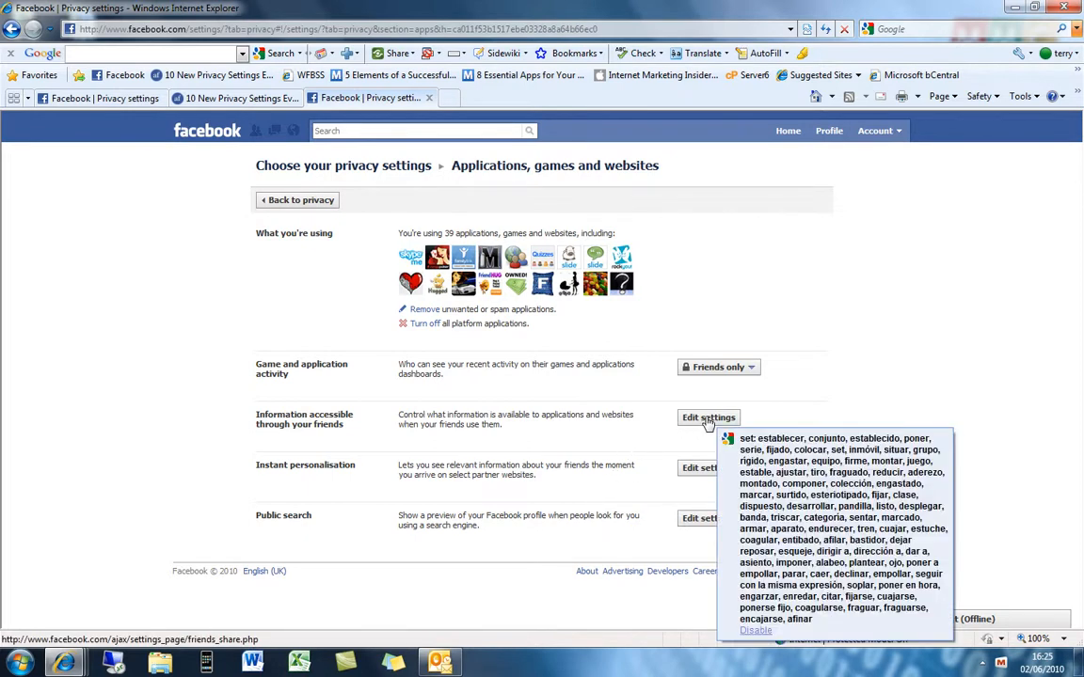
pyautogui.click(708, 422)
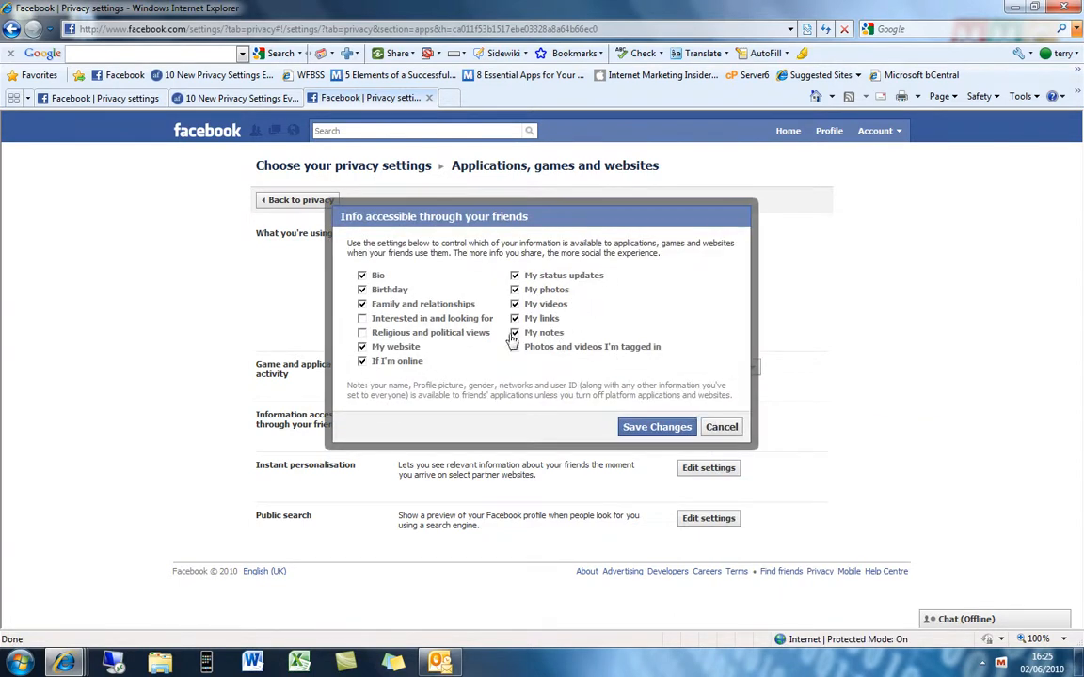
pyautogui.click(515, 290)
pyautogui.click(516, 305)
pyautogui.click(515, 348)
pyautogui.click(362, 290)
pyautogui.click(363, 304)
pyautogui.click(363, 361)
pyautogui.click(656, 428)
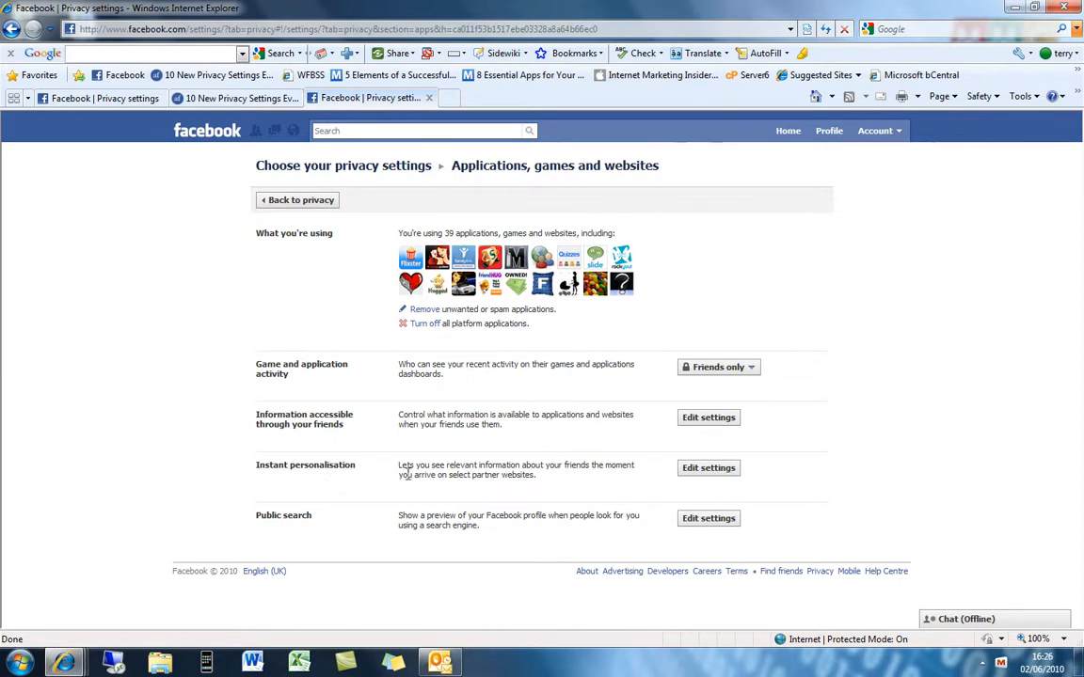
# Step: Review the Instant personalisation setting for partner websites, leave it as it is, and return to the main privacy page
pyautogui.moveTo(410, 472)
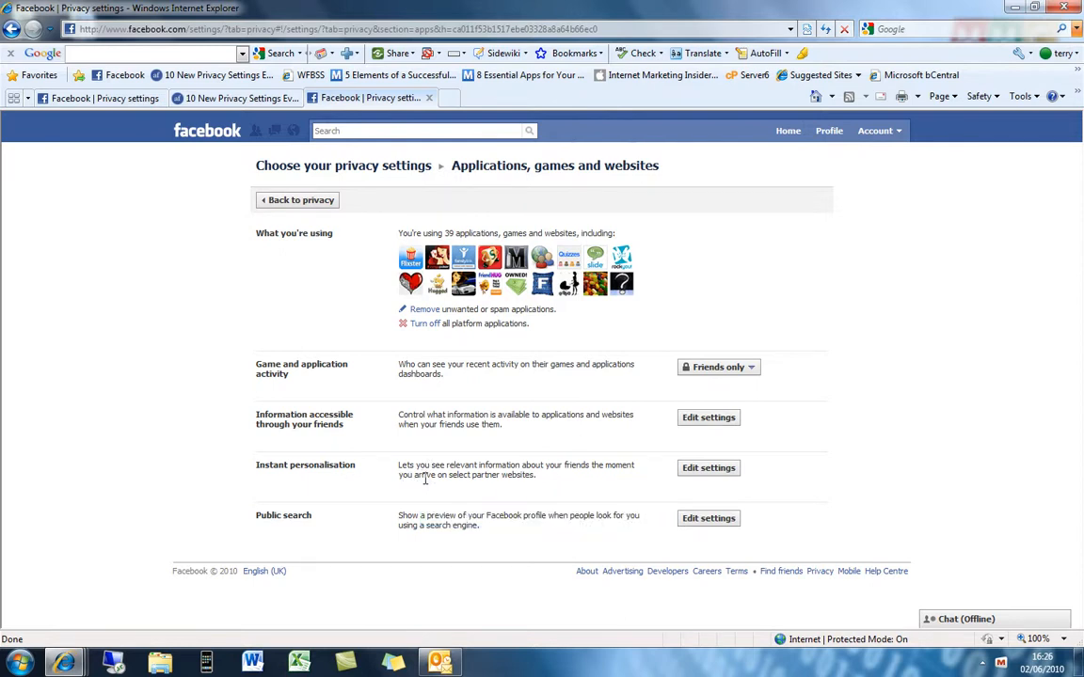
pyautogui.click(692, 478)
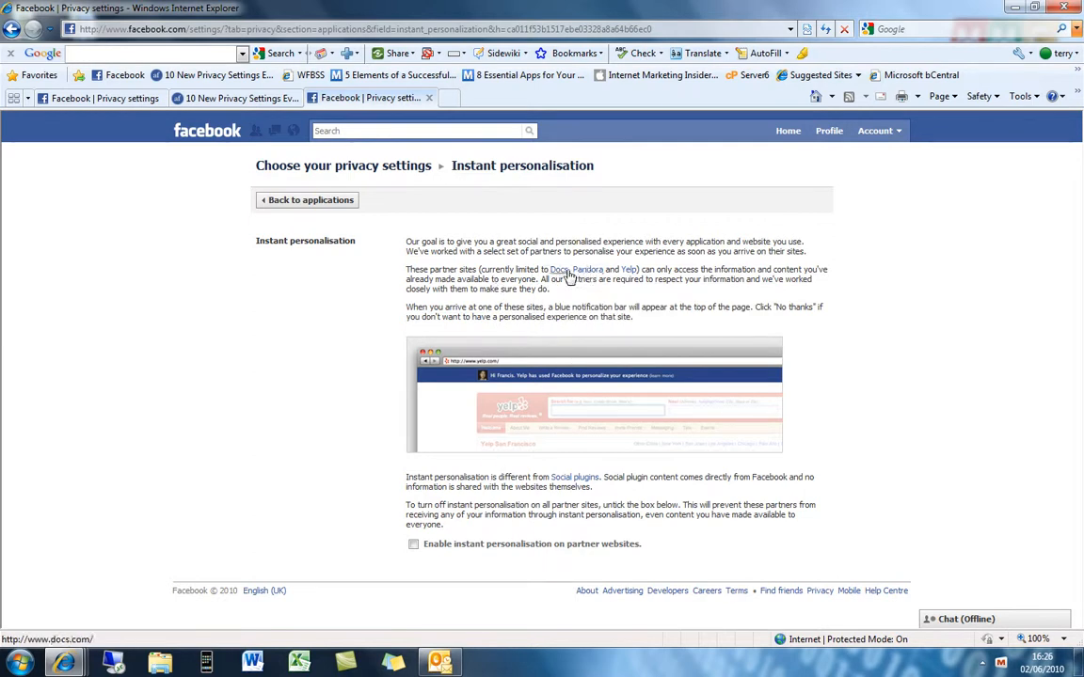
pyautogui.moveTo(570, 280)
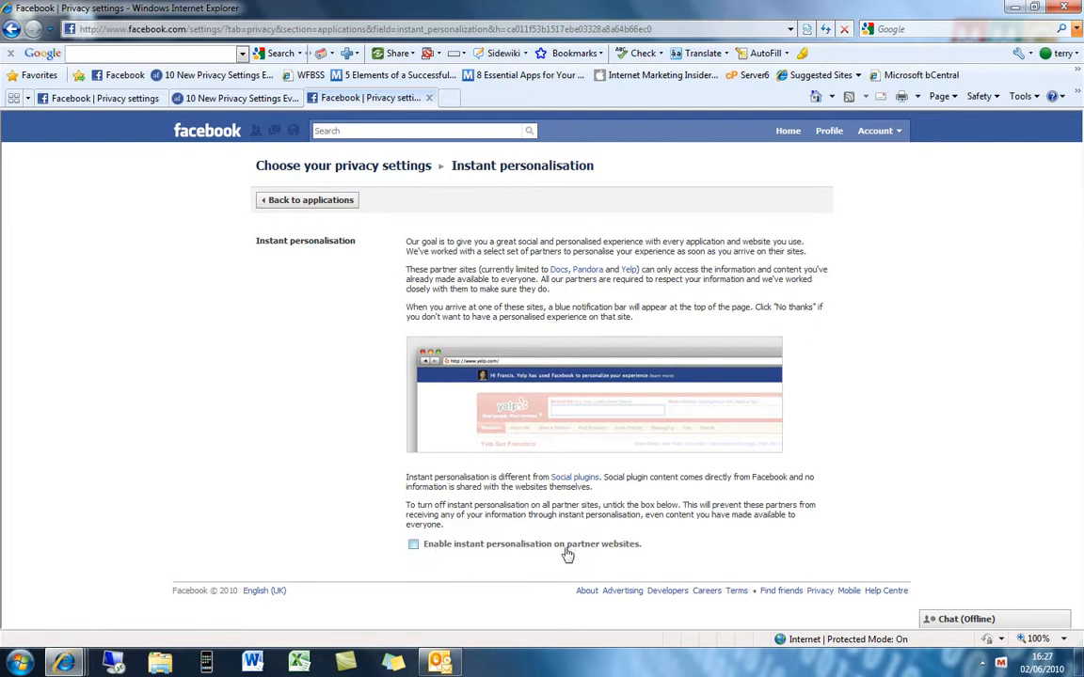
pyautogui.click(314, 200)
pyautogui.click(287, 199)
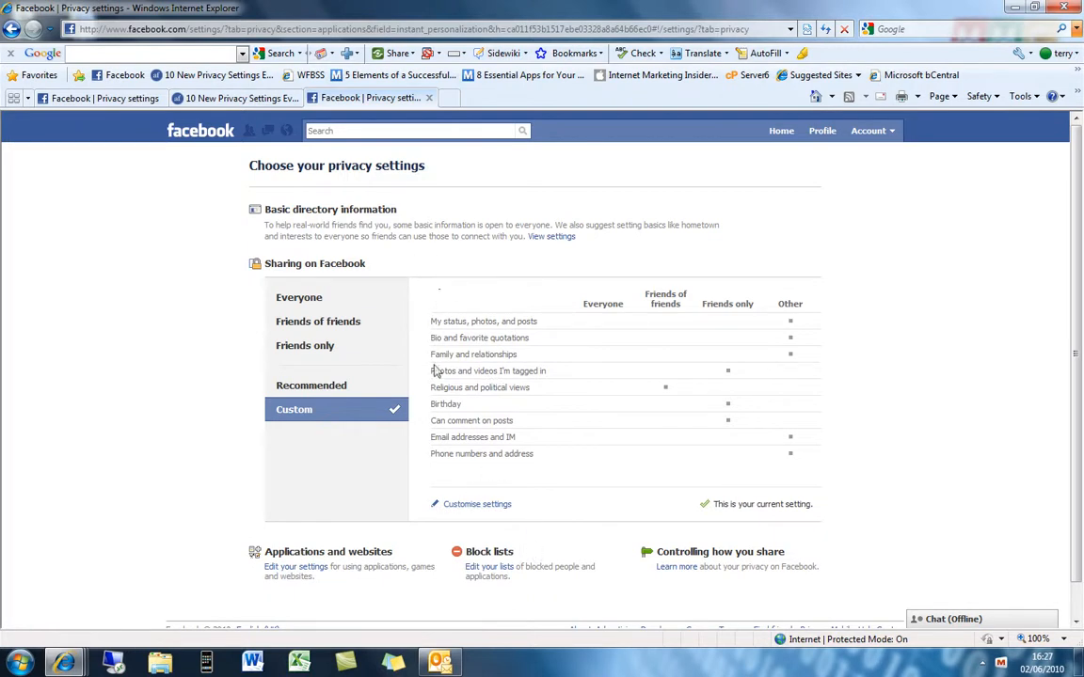
pyautogui.moveTo(436, 372)
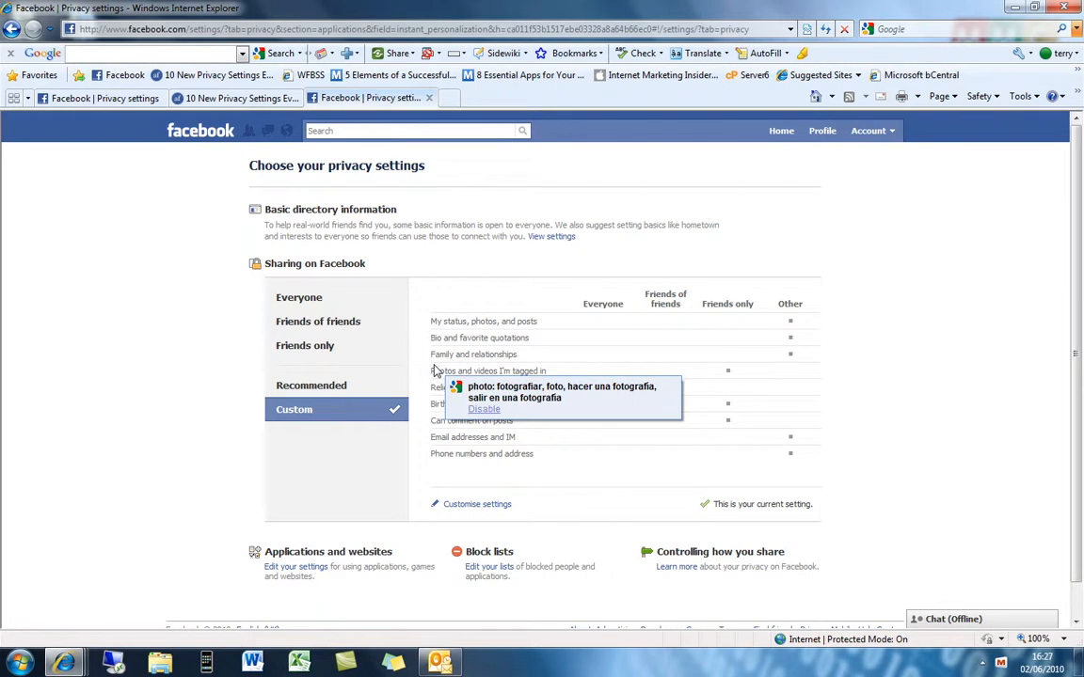